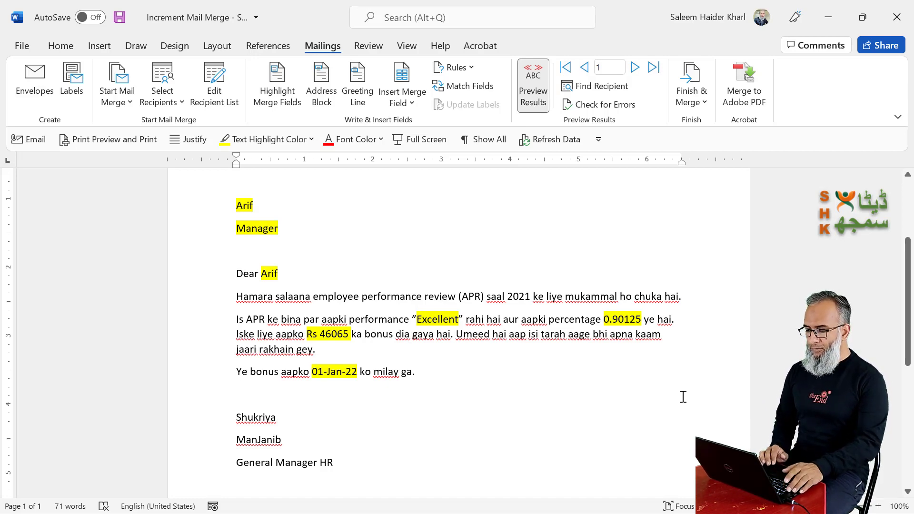
# Step: Switch to the Excel workbook and examine how the %age, Date and Bonus values are formatted in the Increment sheet
pyautogui.hotkey('alt', 'Tab')
pyautogui.click(367, 262)
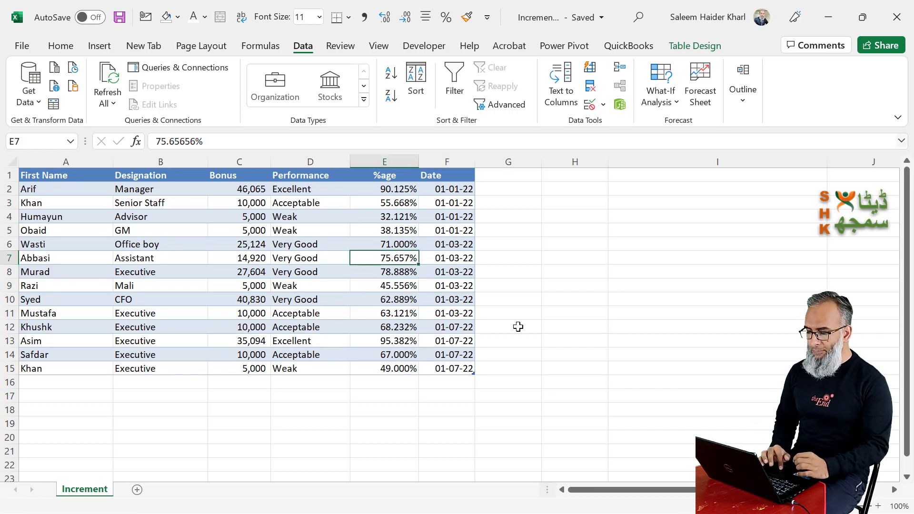
pyautogui.click(397, 187)
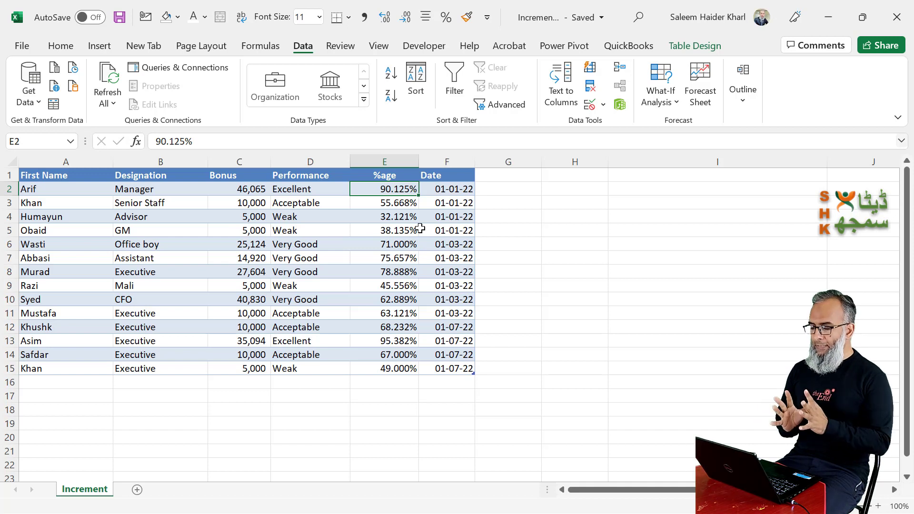
pyautogui.press('Right')
pyautogui.press('Left')
pyautogui.hotkey('ctrl', 'shift', 'Down')
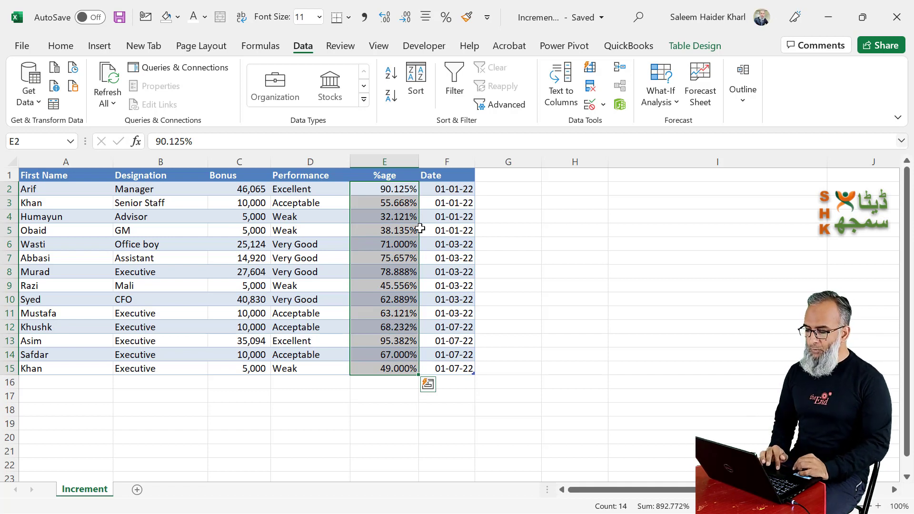
pyautogui.click(457, 231)
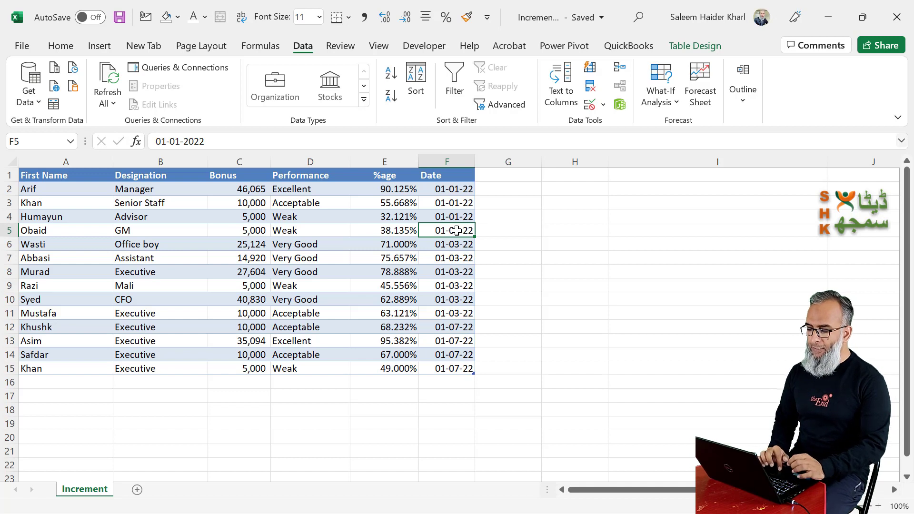
pyautogui.click(452, 202)
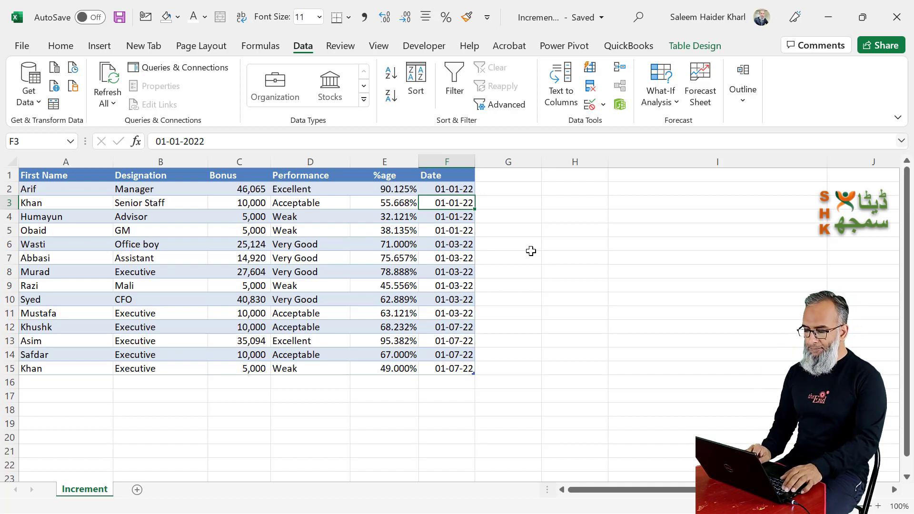
pyautogui.press('Left')
pyautogui.press('Left')
pyautogui.press('Left')
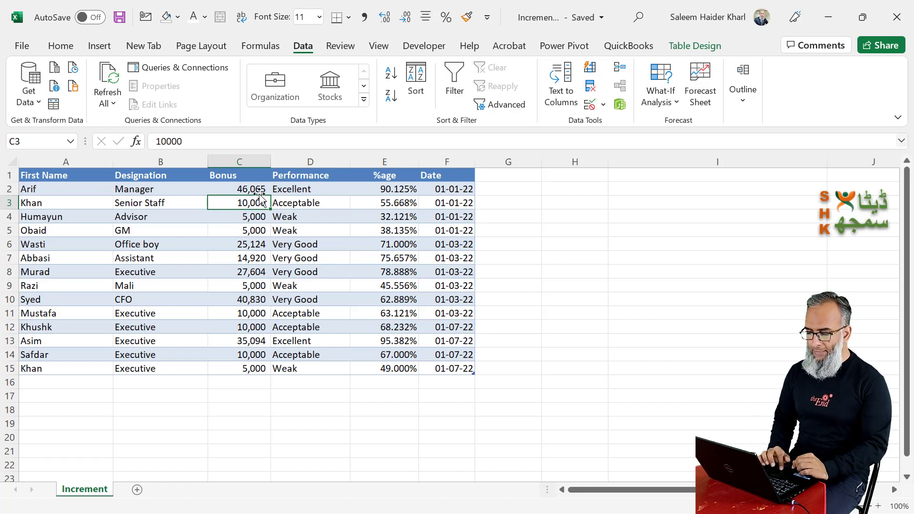
pyautogui.click(385, 205)
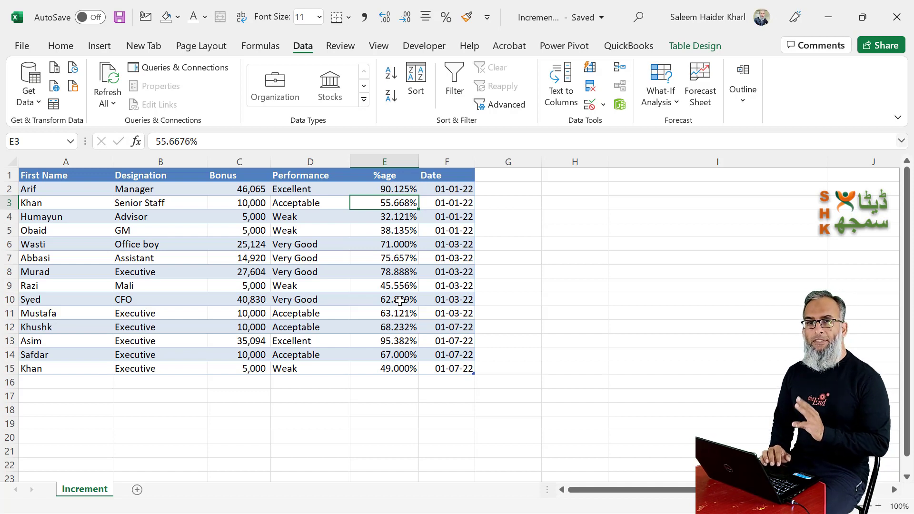
pyautogui.click(450, 215)
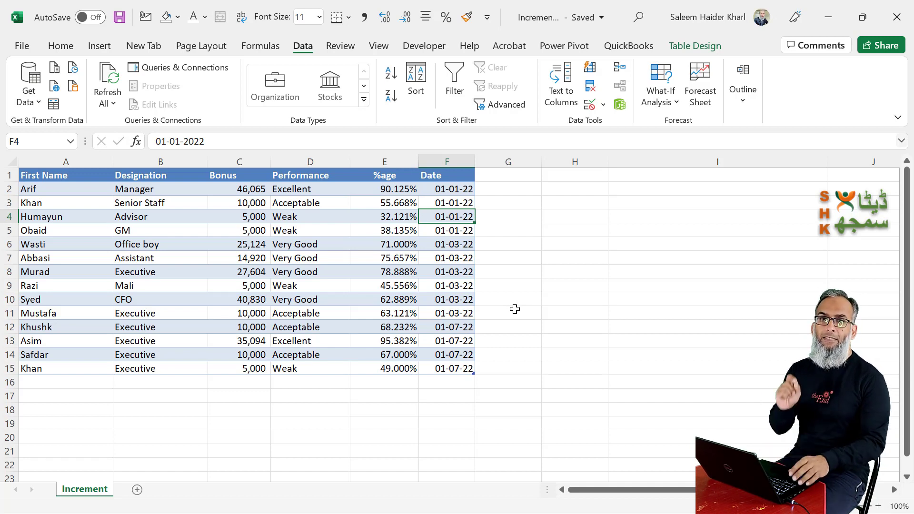
# Step: Switch to the Word letter and preview the merged results for the third and second records
pyautogui.hotkey('alt', 'Tab')
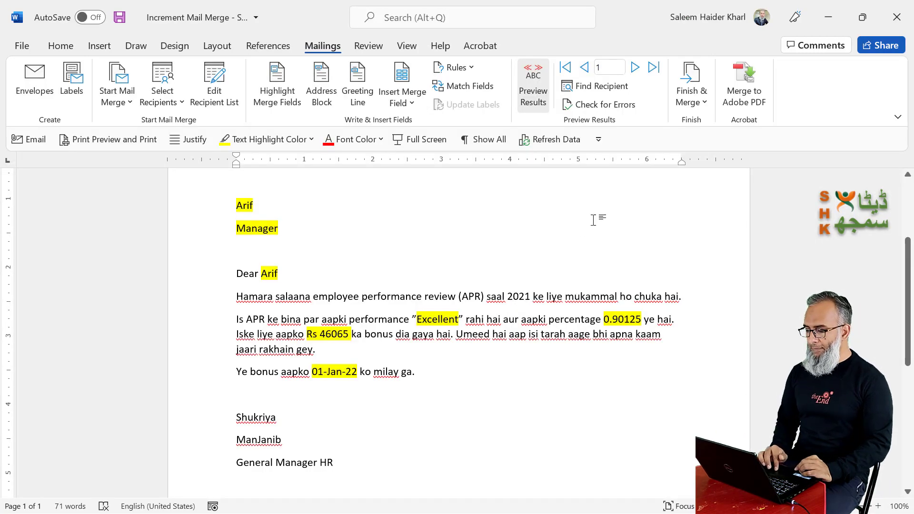
pyautogui.click(636, 69)
pyautogui.click(636, 69)
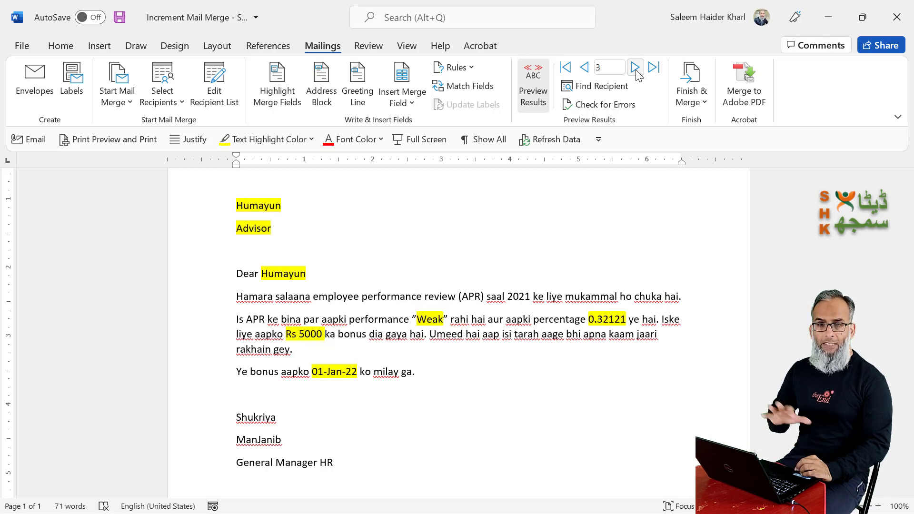
pyautogui.click(585, 68)
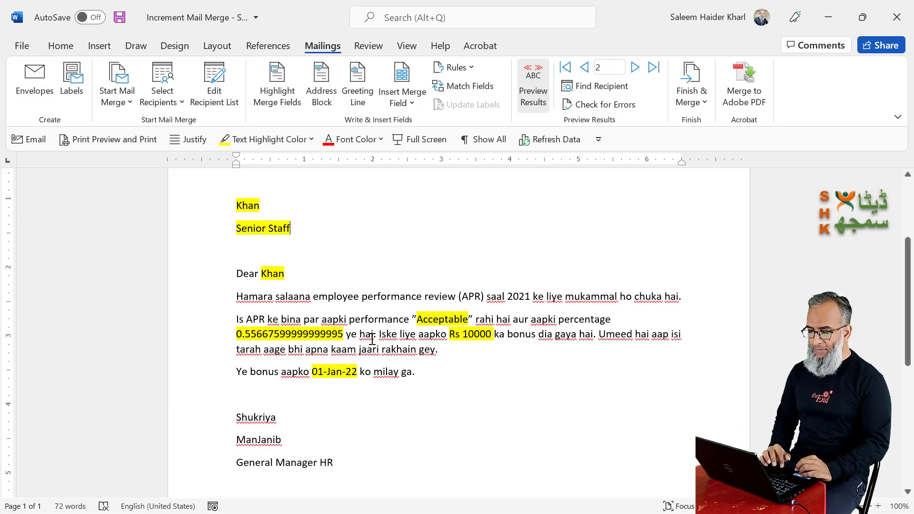
pyautogui.click(300, 235)
# Step: Compare the second record's percentage and date in the Excel sheet with the merged values in the Word letter
pyautogui.hotkey('alt', 'Tab')
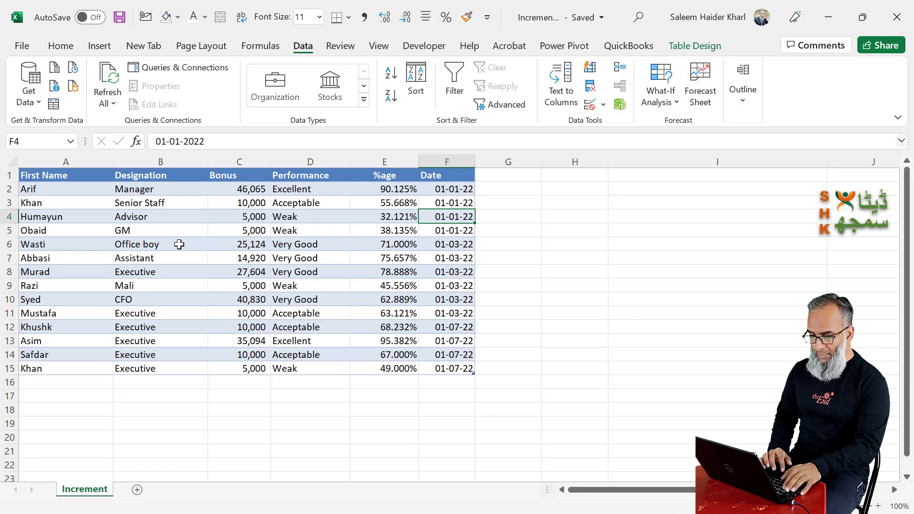
pyautogui.click(399, 205)
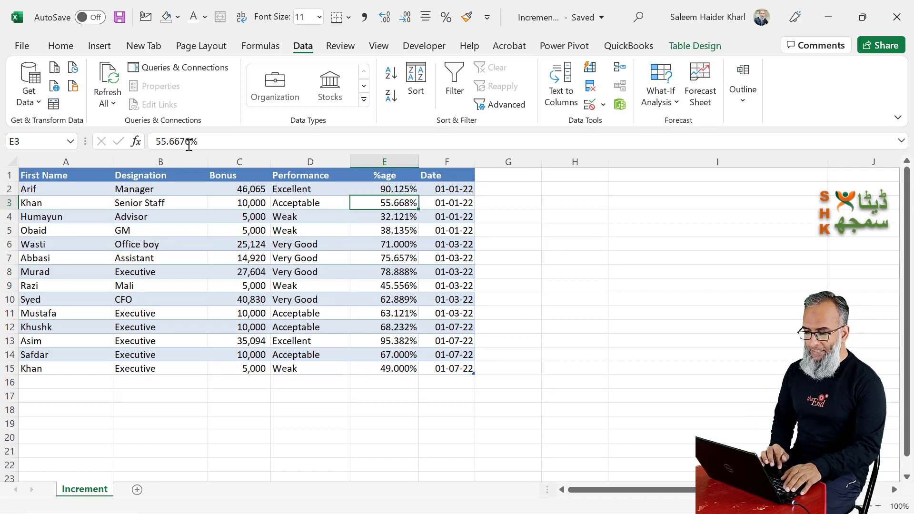
pyautogui.hotkey('alt', 'Tab')
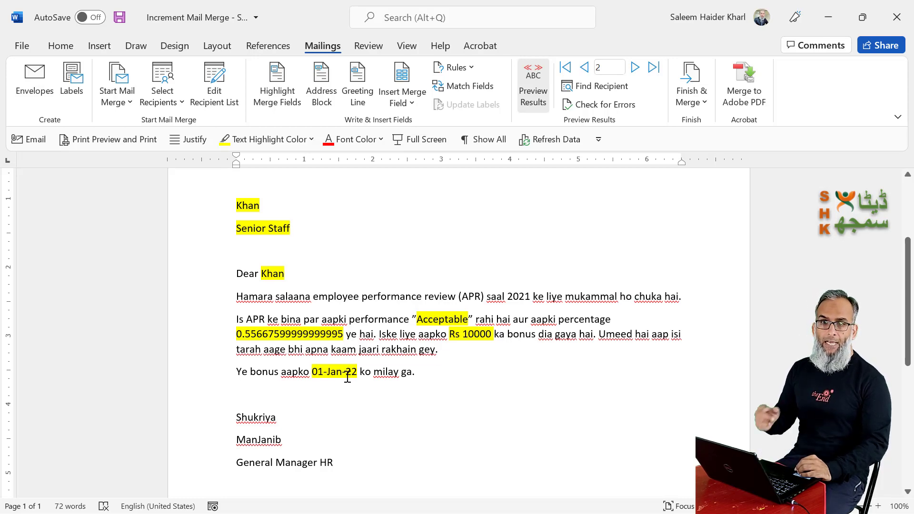
pyautogui.hotkey('alt', 'Tab')
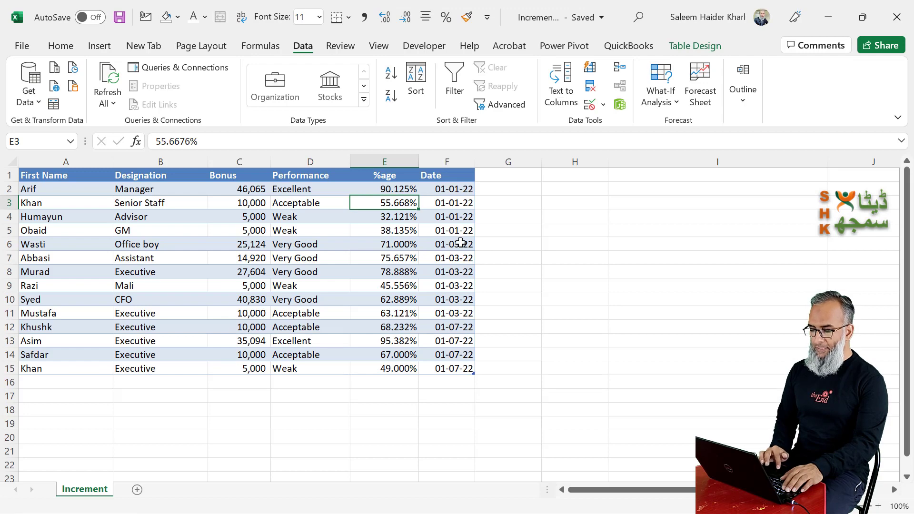
pyautogui.hotkey('alt', 'Tab')
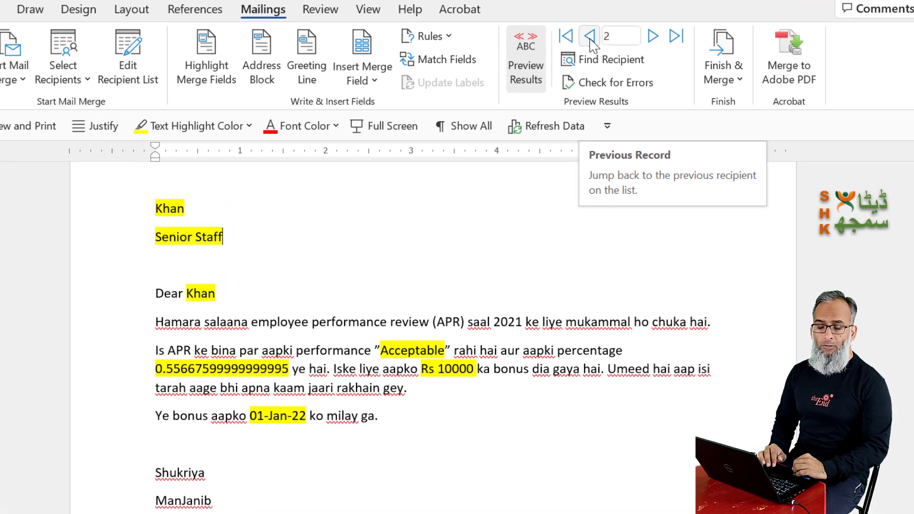
# Step: In the first record's letter, add the numeric switch \# "0,0" to the Bonus merge field code and update the field
pyautogui.click(590, 39)
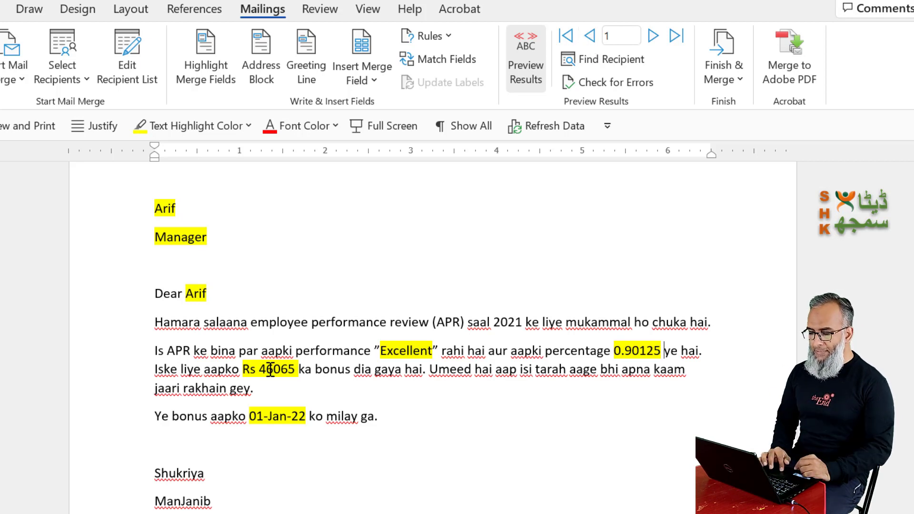
pyautogui.click(269, 369)
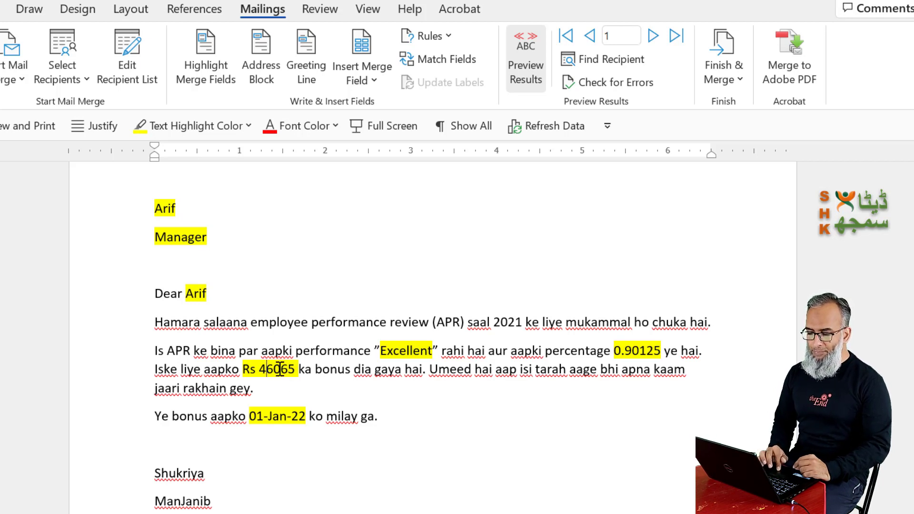
pyautogui.click(281, 370)
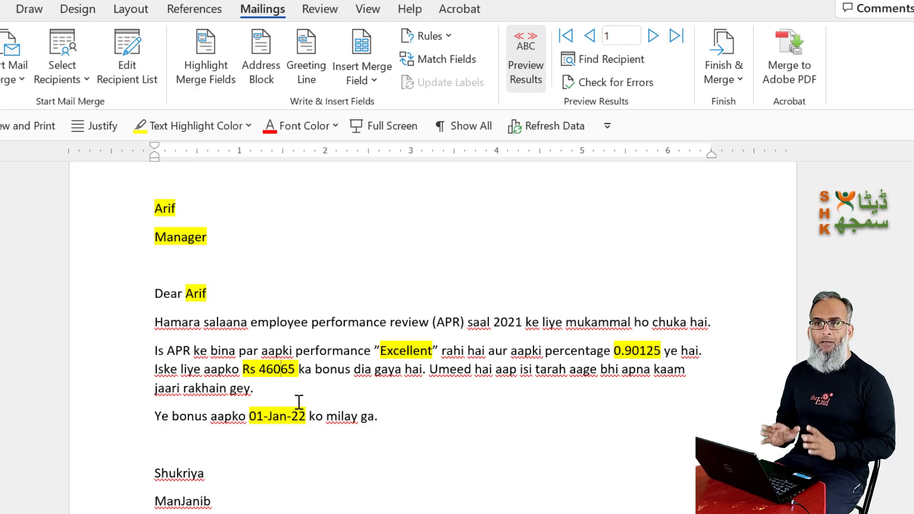
pyautogui.hotkey('shift', 'F9')
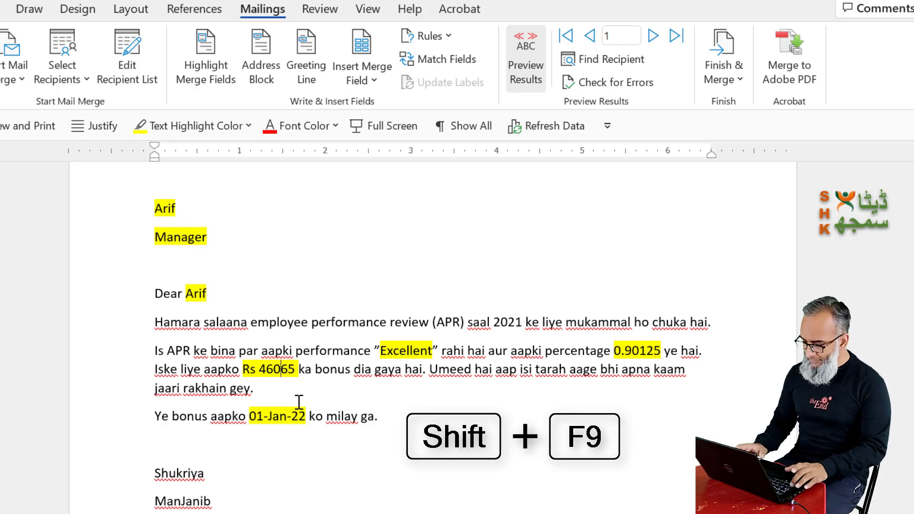
pyautogui.hotkey('shift', 'F9')
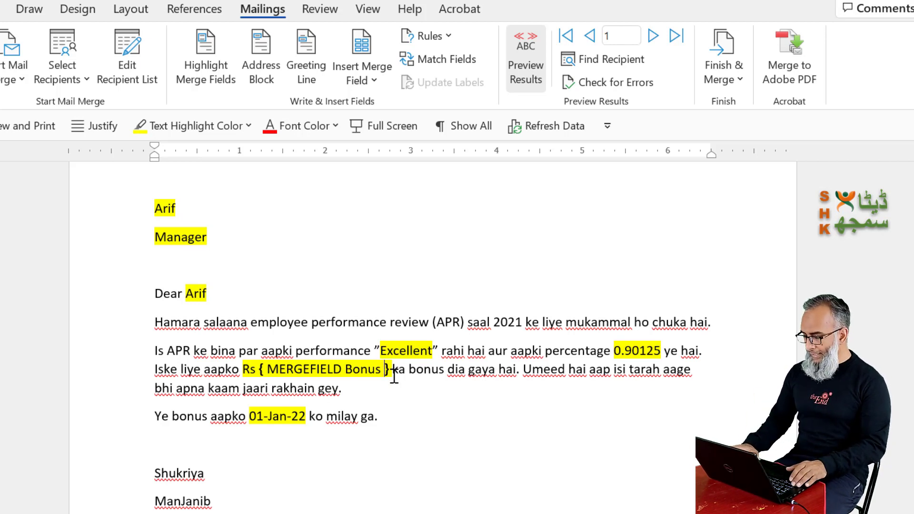
pyautogui.write('\\')
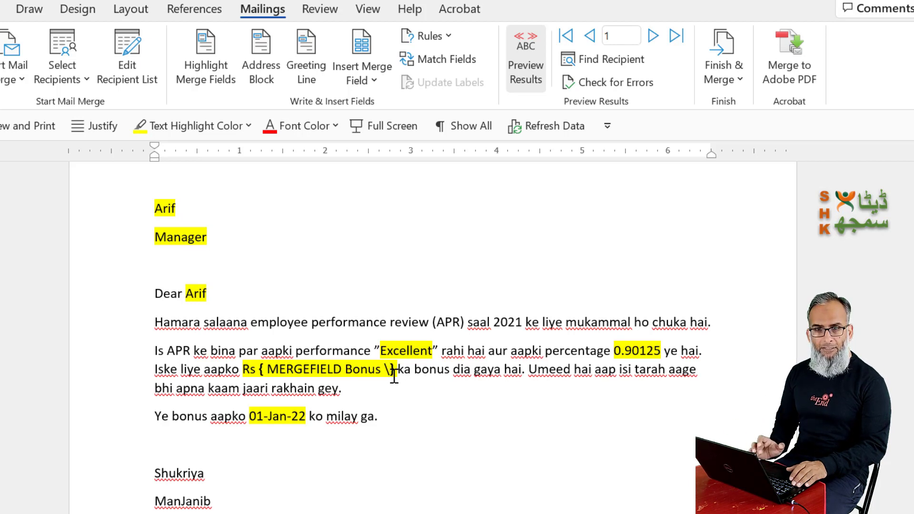
pyautogui.write('#')
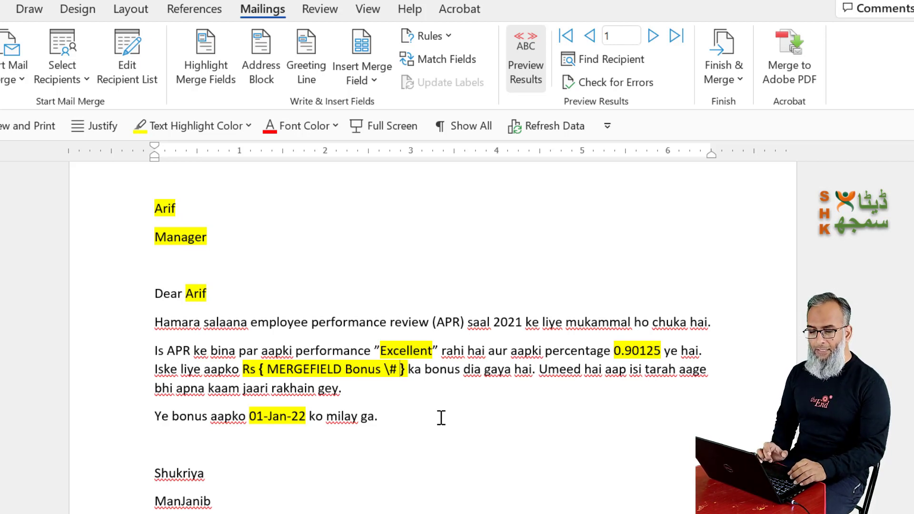
pyautogui.write(' "')
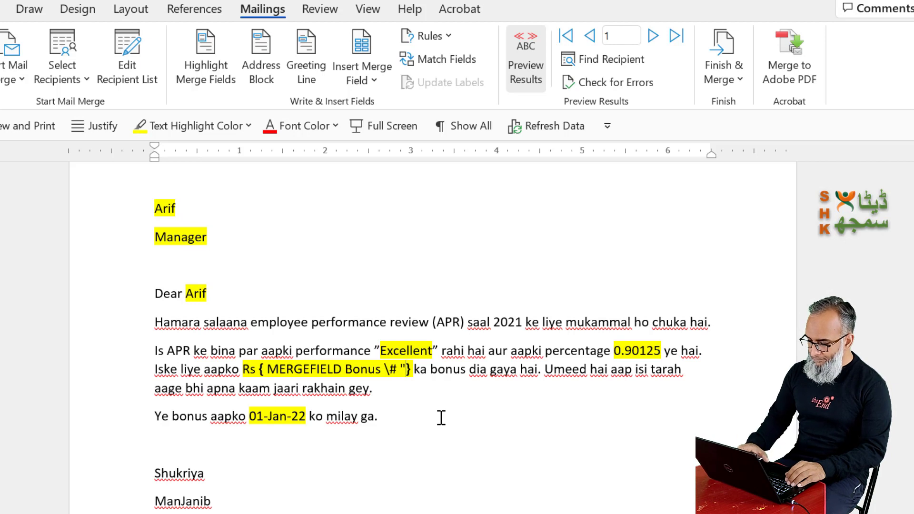
pyautogui.write('0')
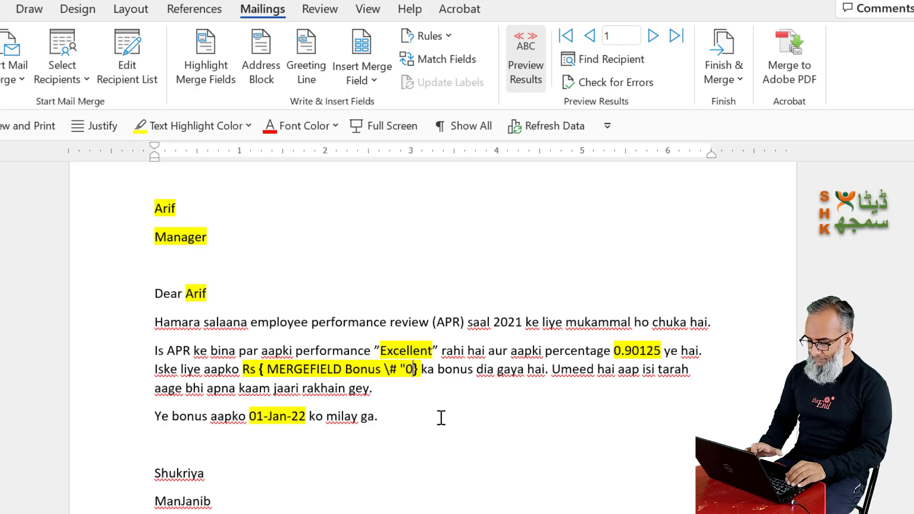
pyautogui.write(',0')
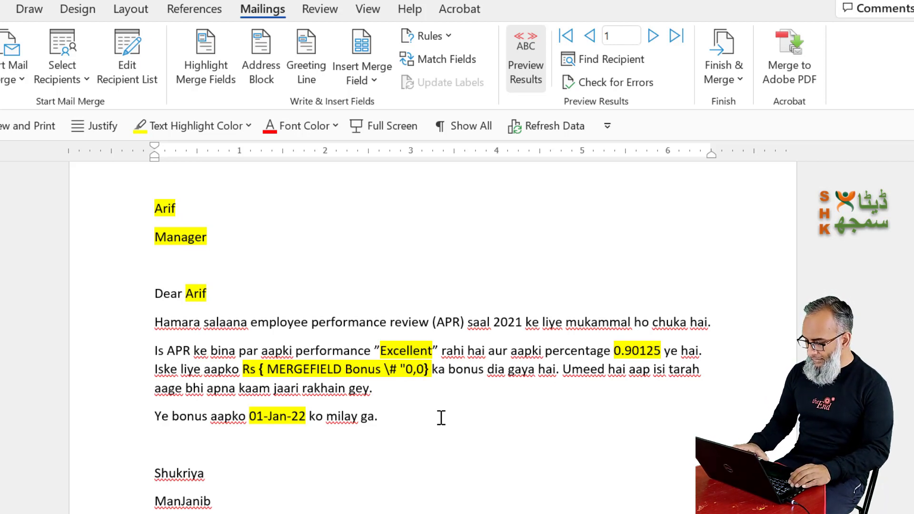
pyautogui.write('"')
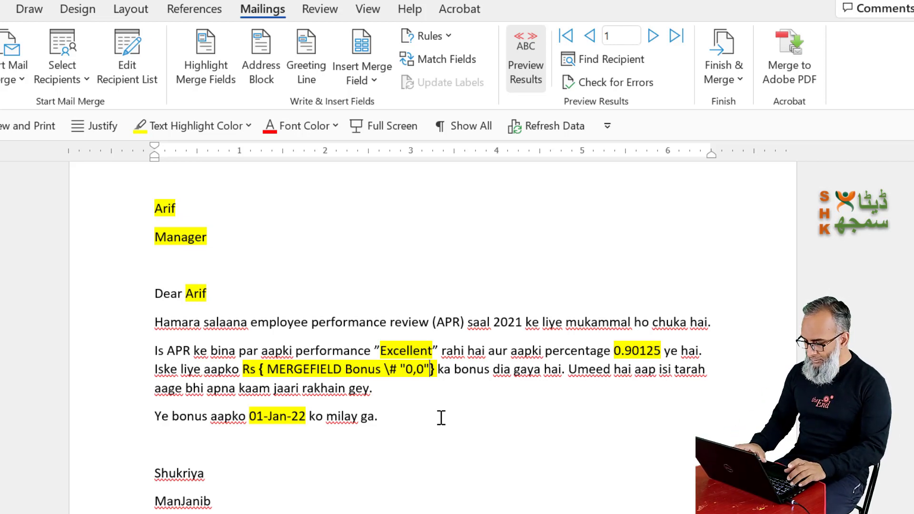
pyautogui.press('F9')
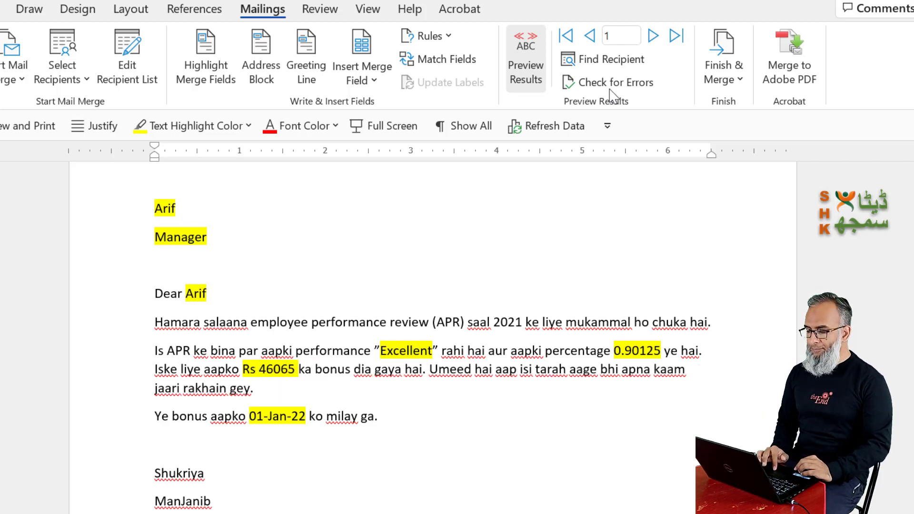
# Step: Preview the letters of the first through fifth records to check the bonus amount's formatting
pyautogui.click(653, 37)
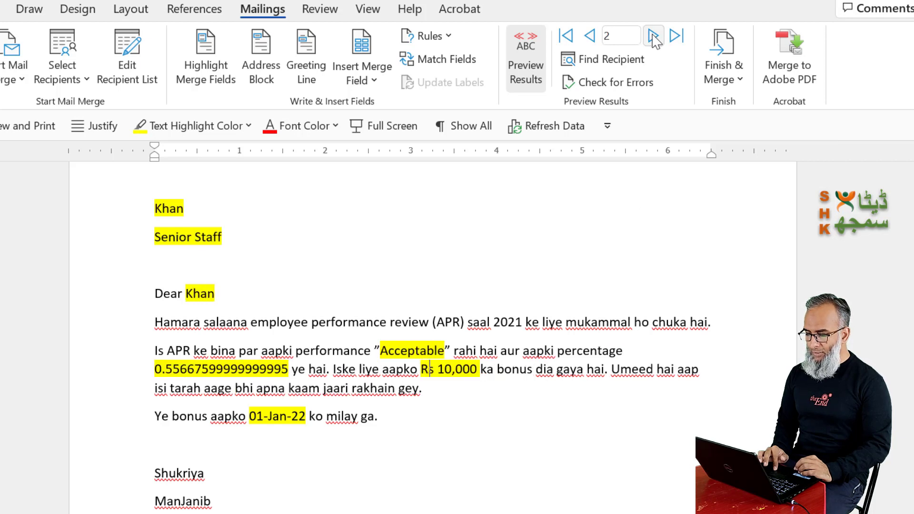
pyautogui.click(592, 43)
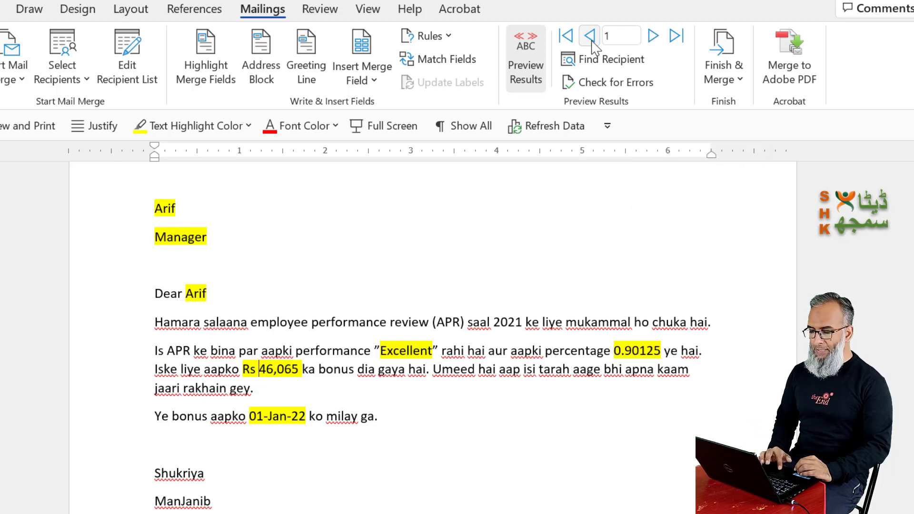
pyautogui.click(658, 42)
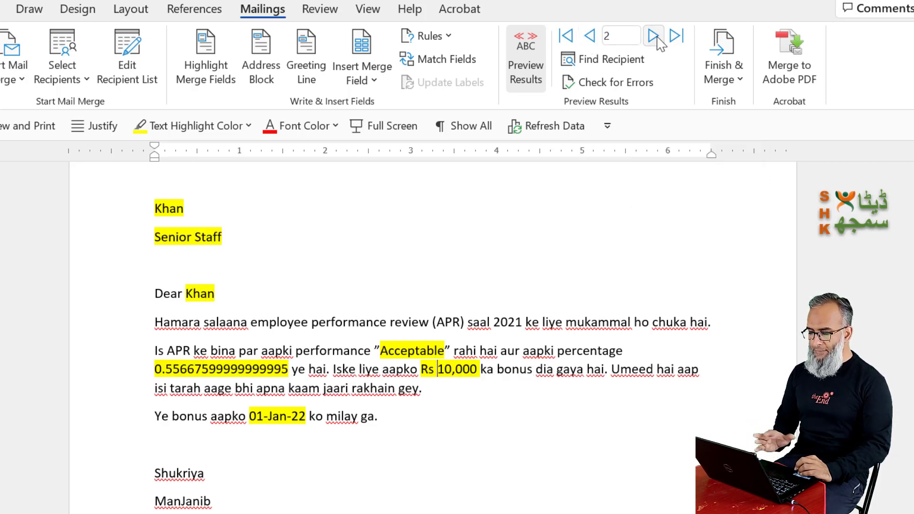
pyautogui.click(661, 43)
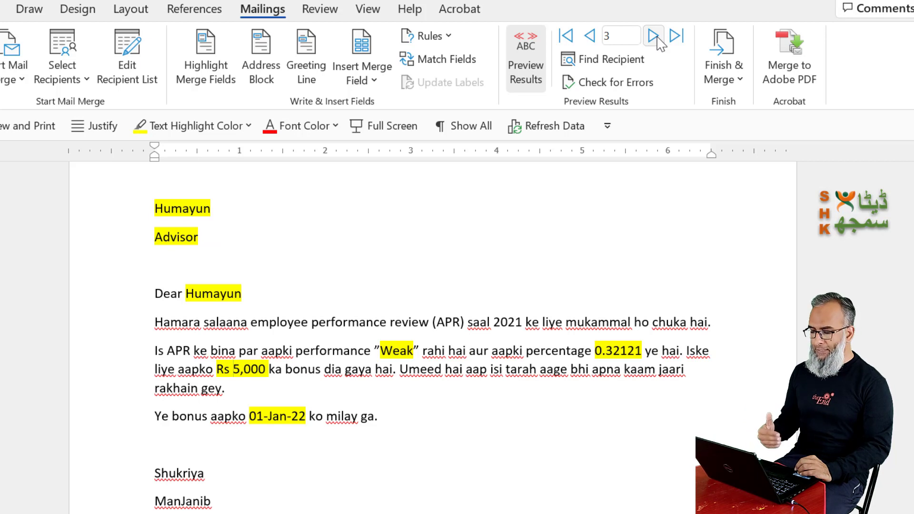
pyautogui.click(661, 44)
pyautogui.click(661, 43)
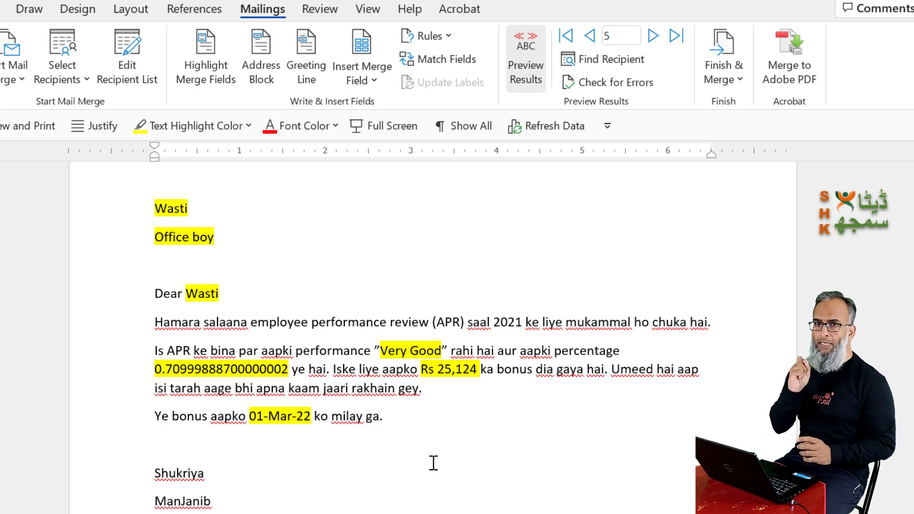
# Step: Add the date switch \@ "MMM dd, YYYY" to the Date merge field code and toggle back to its result
pyautogui.click(280, 416)
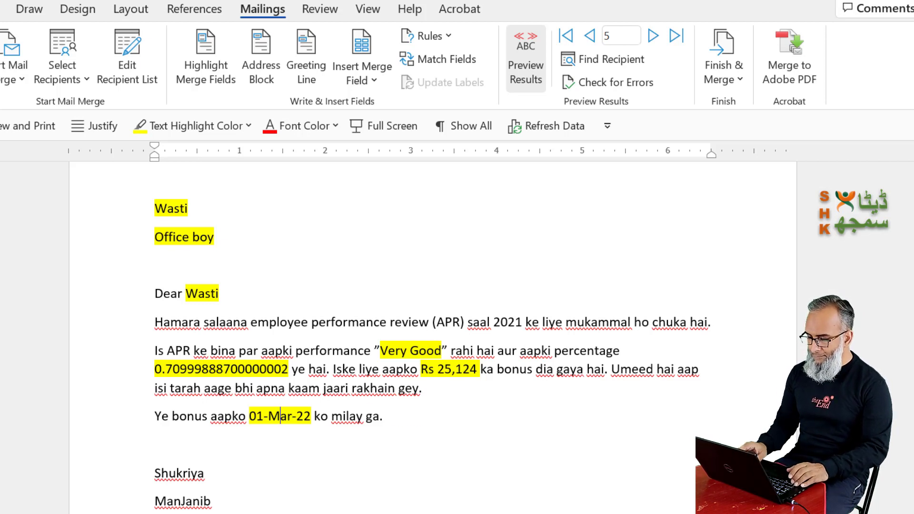
pyautogui.hotkey('shift', 'F9')
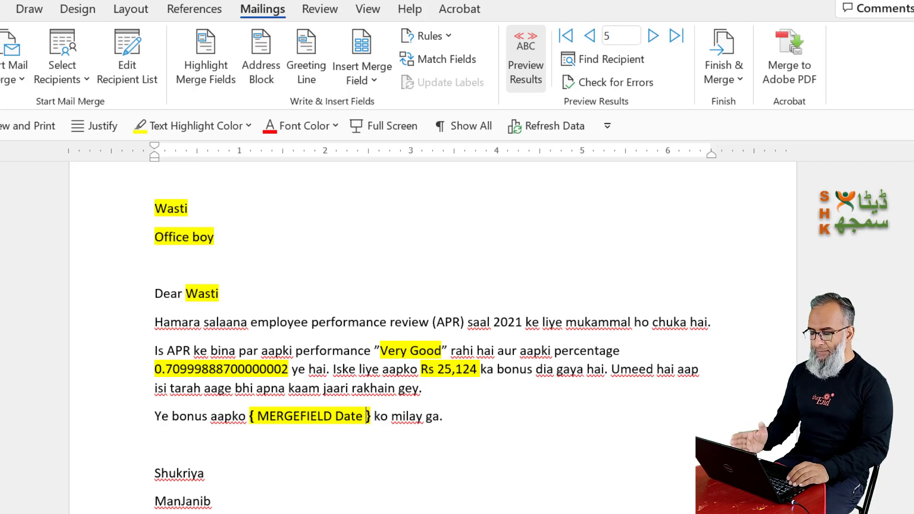
pyautogui.write('\\')
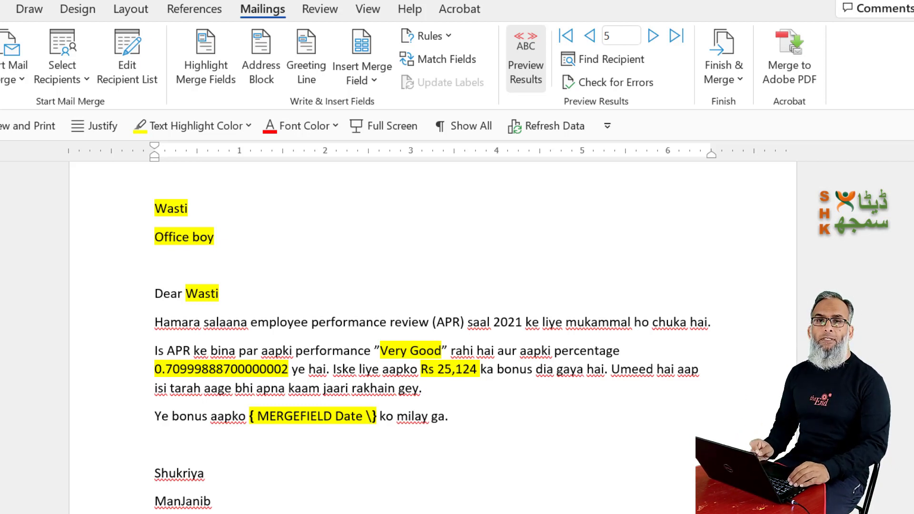
pyautogui.write('@')
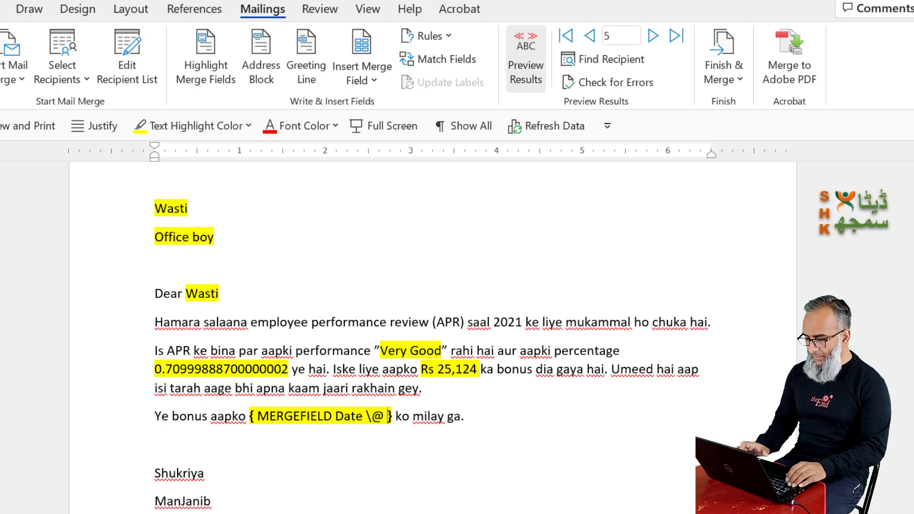
pyautogui.write(' "')
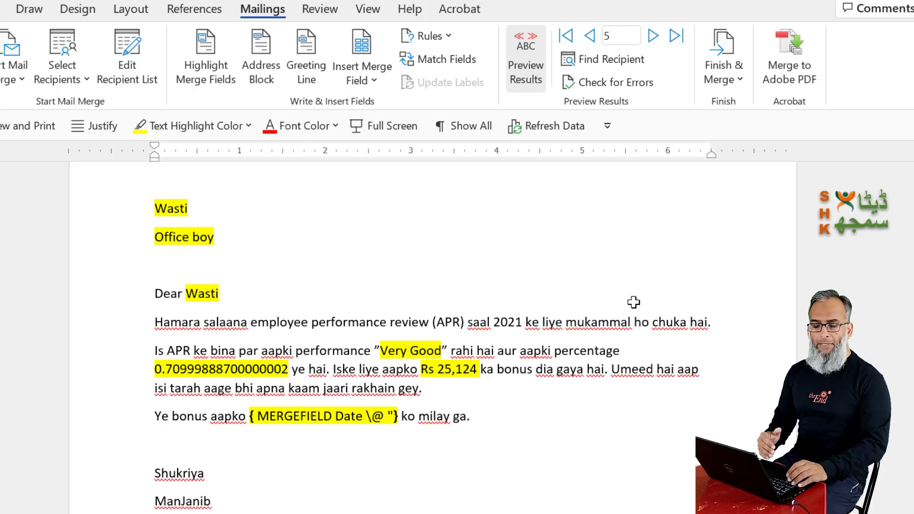
pyautogui.write('MMM')
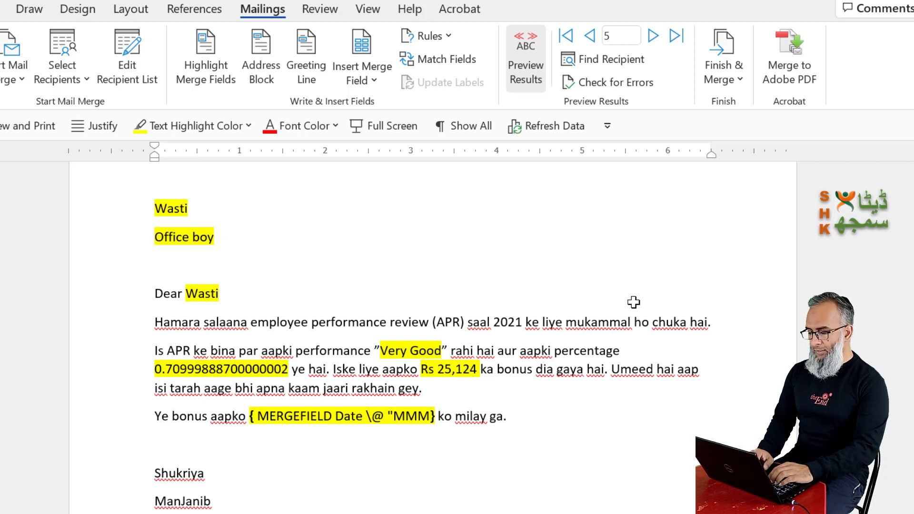
pyautogui.write(' dd')
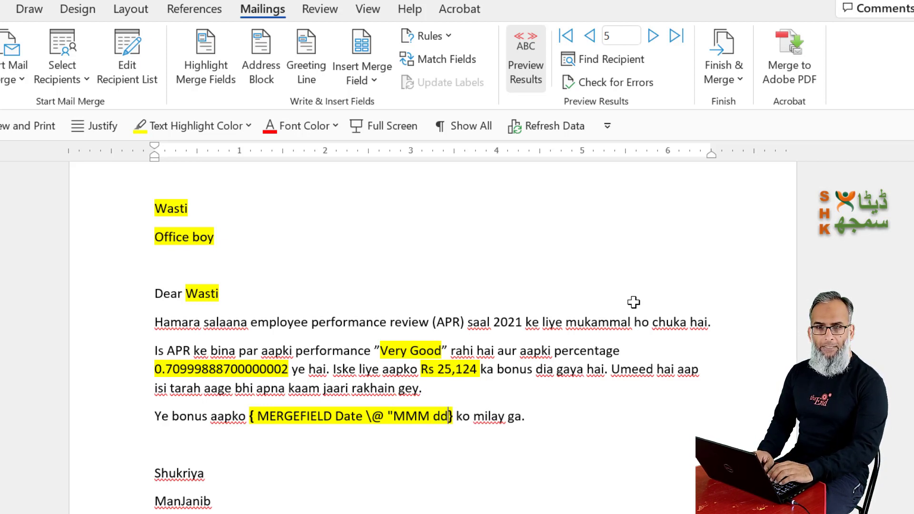
pyautogui.write(',')
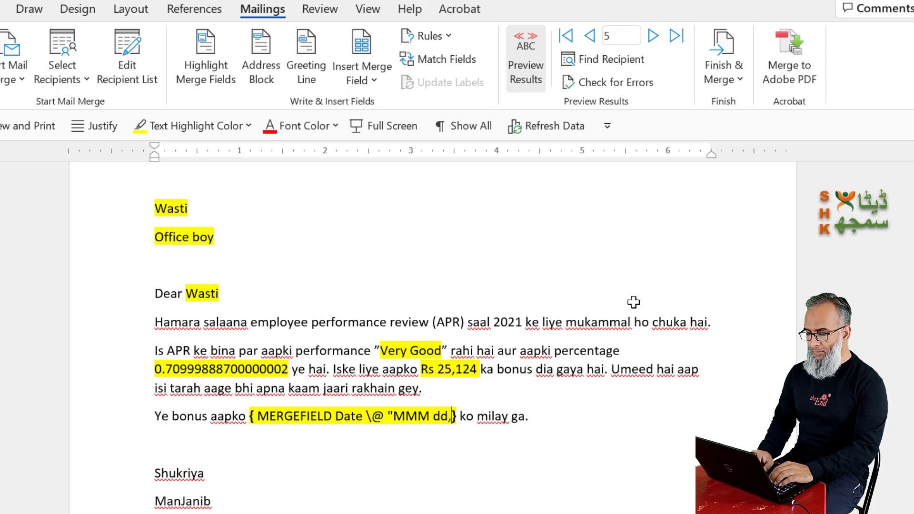
pyautogui.write(' YYY')
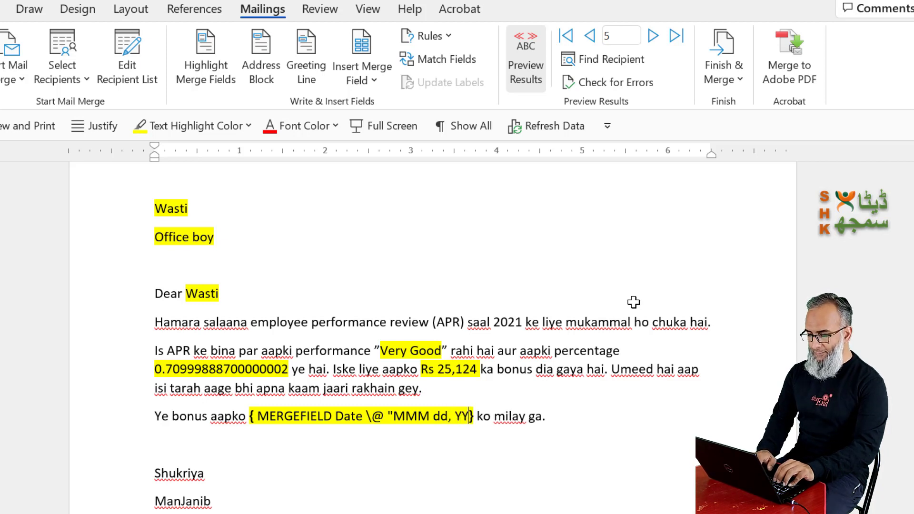
pyautogui.write('Y')
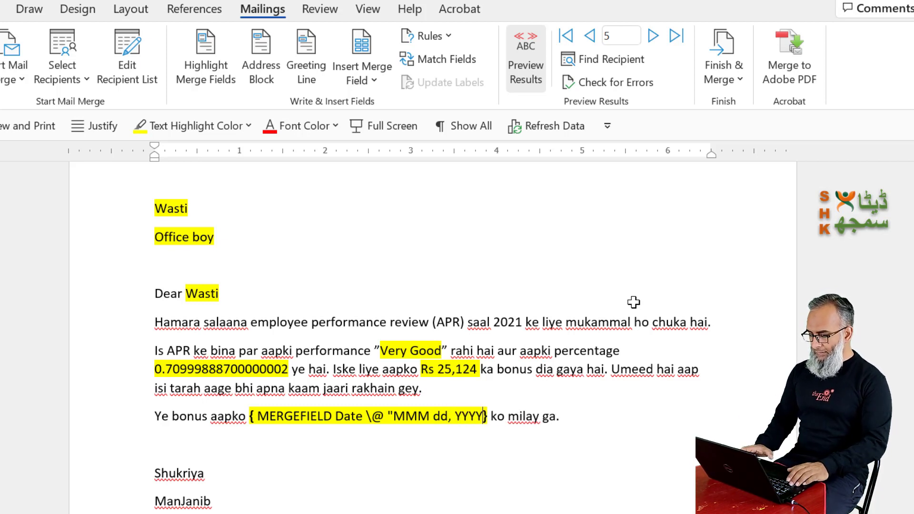
pyautogui.write('"')
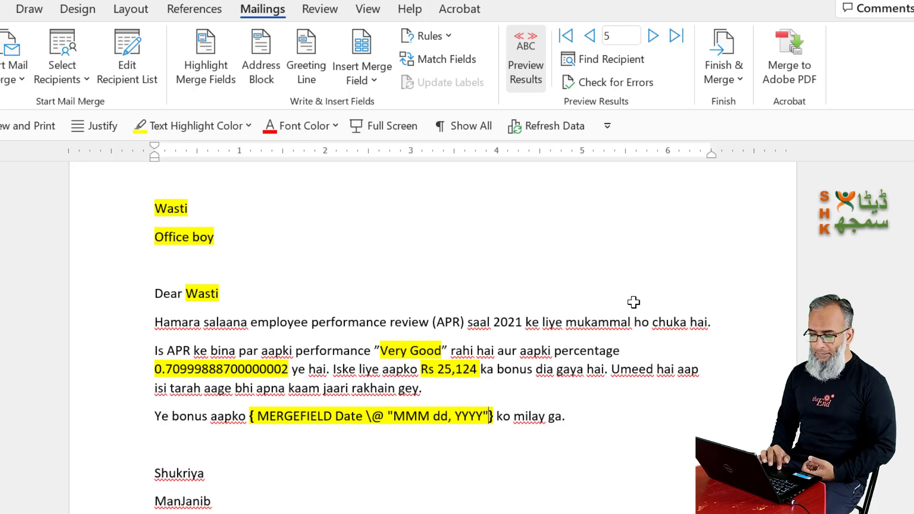
pyautogui.rightClick(403, 417)
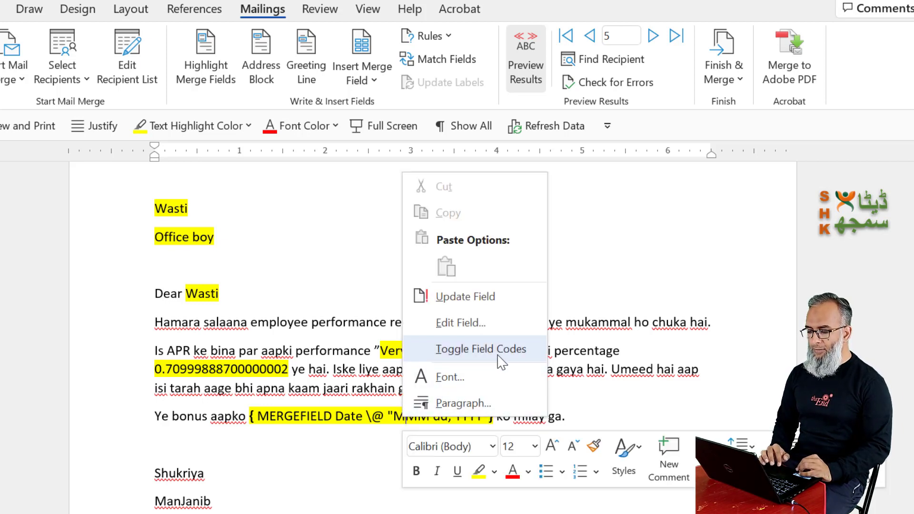
pyautogui.click(480, 349)
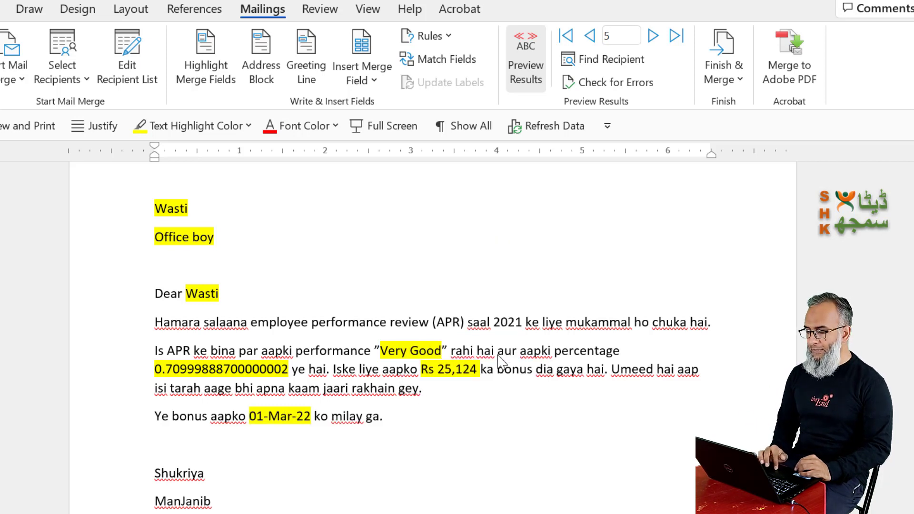
# Step: Preview the letters of the fourth through eleventh records to check the bonus date's formatting
pyautogui.click(591, 38)
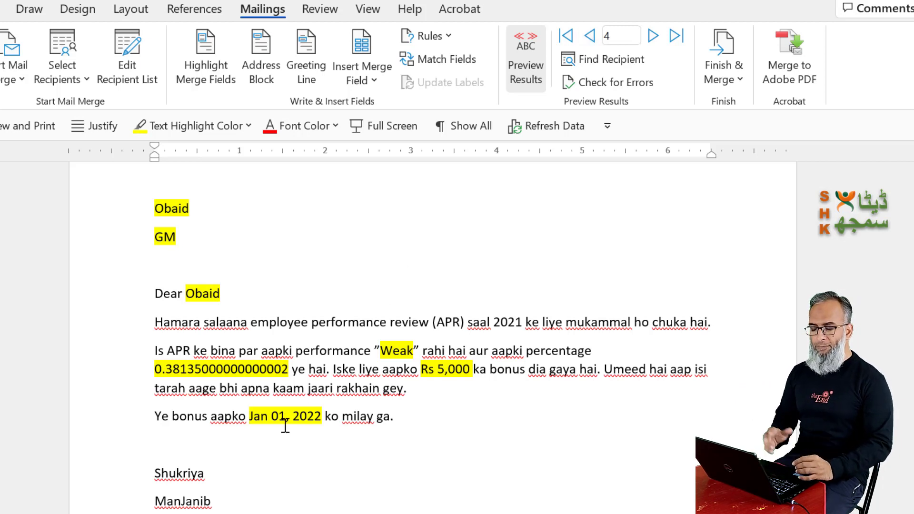
pyautogui.click(652, 38)
pyautogui.click(652, 41)
pyautogui.click(652, 41)
pyautogui.click(652, 41)
pyautogui.click(653, 40)
pyautogui.click(653, 38)
pyautogui.click(653, 38)
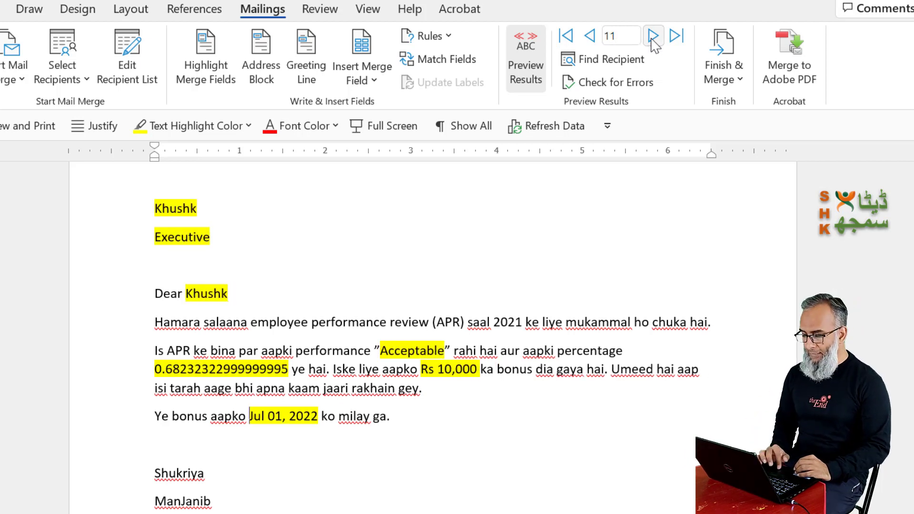
# Step: Change the Date merge field's switch to "dddd MMMM dd, YYYY", toggle back to its result and preview an earlier record
pyautogui.rightClick(284, 414)
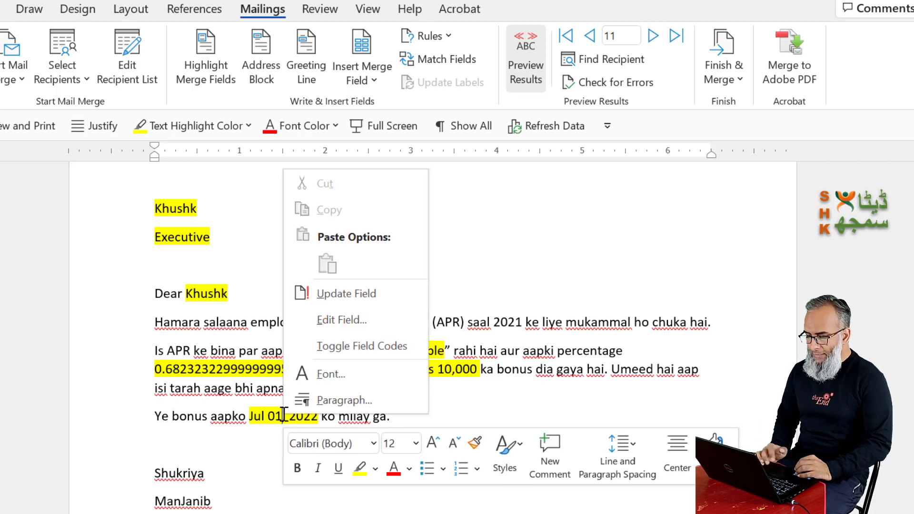
pyautogui.click(393, 352)
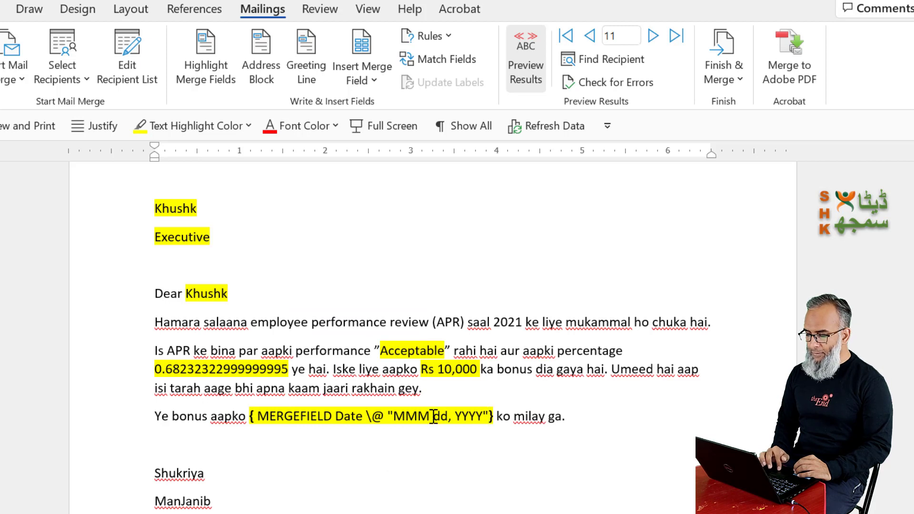
pyautogui.click(395, 416)
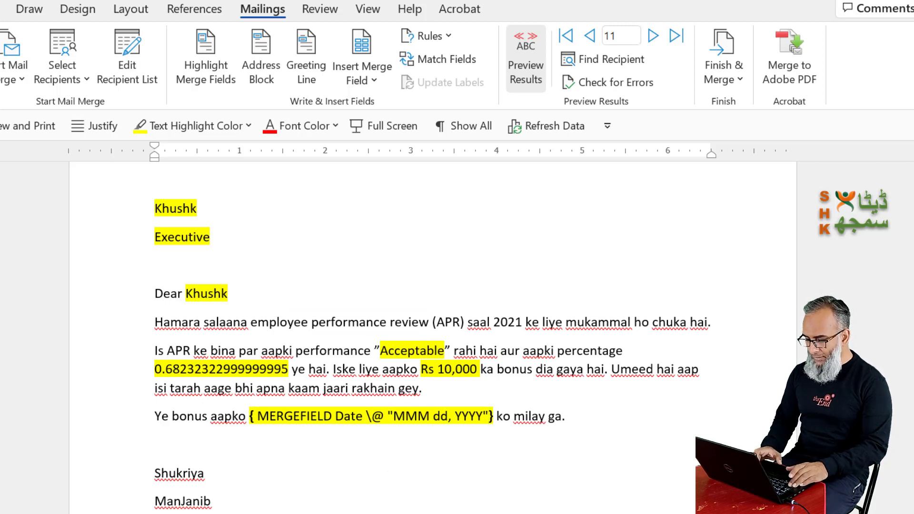
pyautogui.write('M')
pyautogui.press('Right')
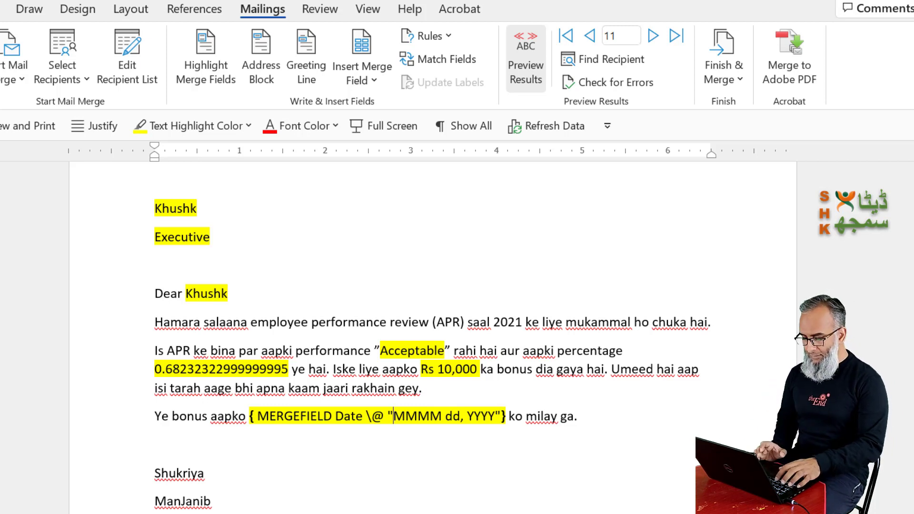
pyautogui.write('dddd')
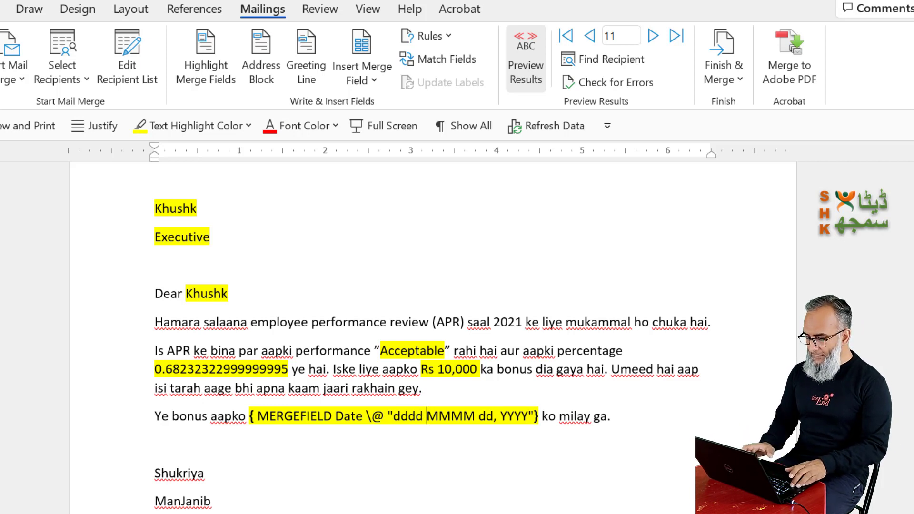
pyautogui.hotkey('shift', 'F9')
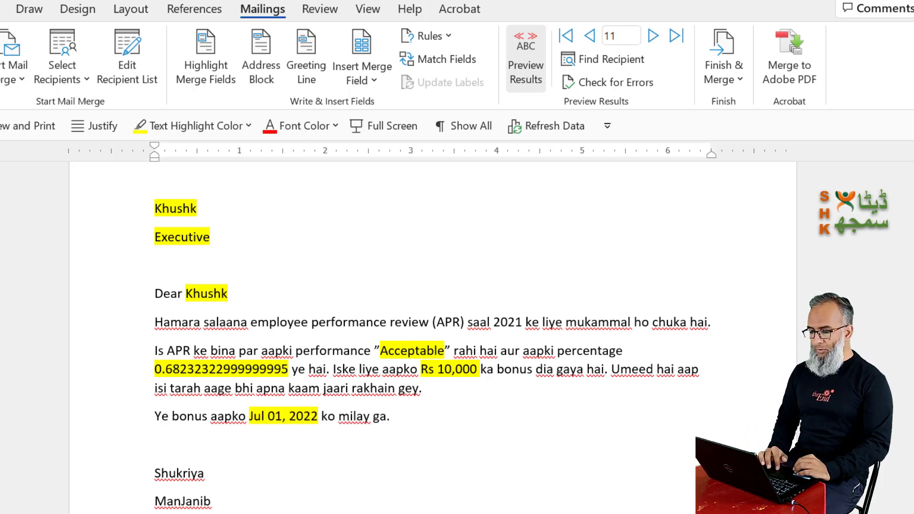
pyautogui.click(590, 35)
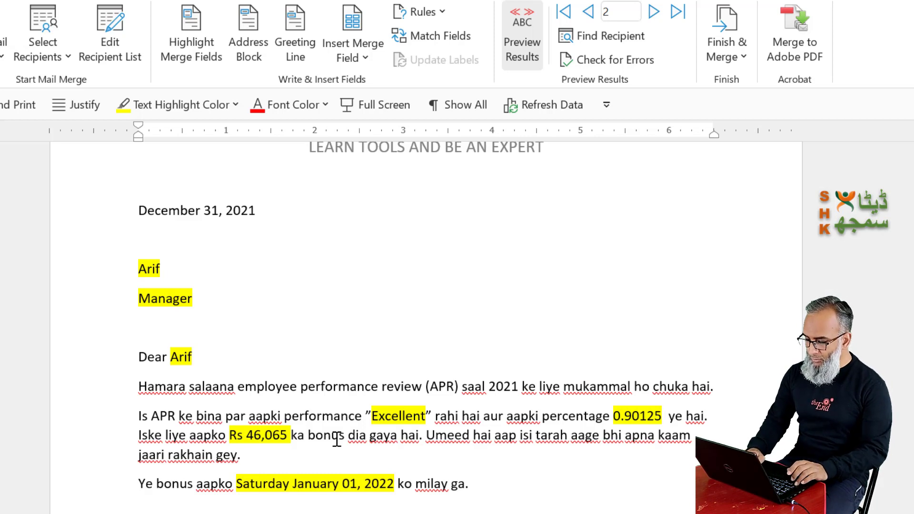
# Step: After the percentage merge field, insert a formula field containing =100* followed by the age merge field
pyautogui.hotkey('ctrl', 'F9')
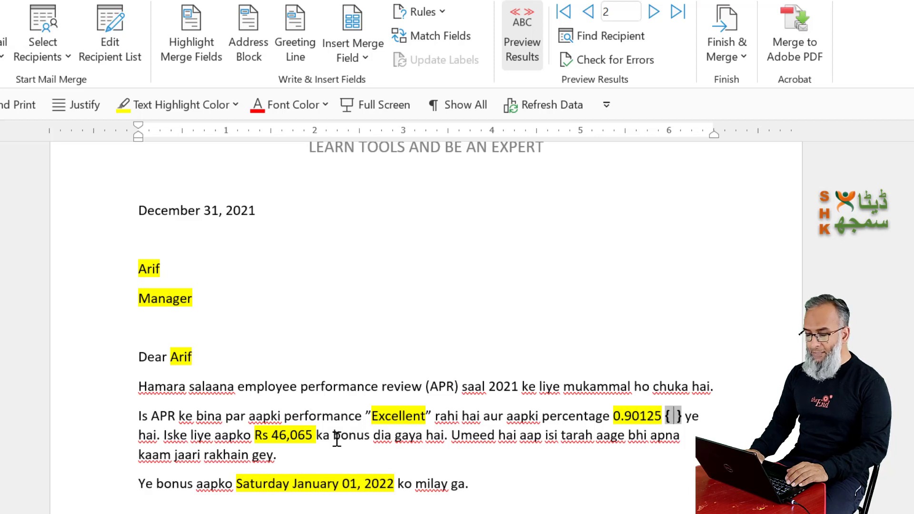
pyautogui.write('=100 ')
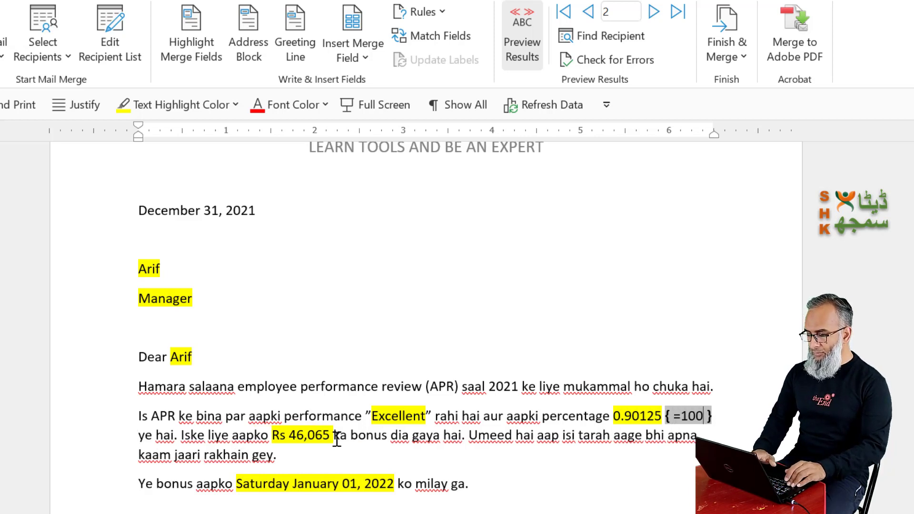
pyautogui.write('*')
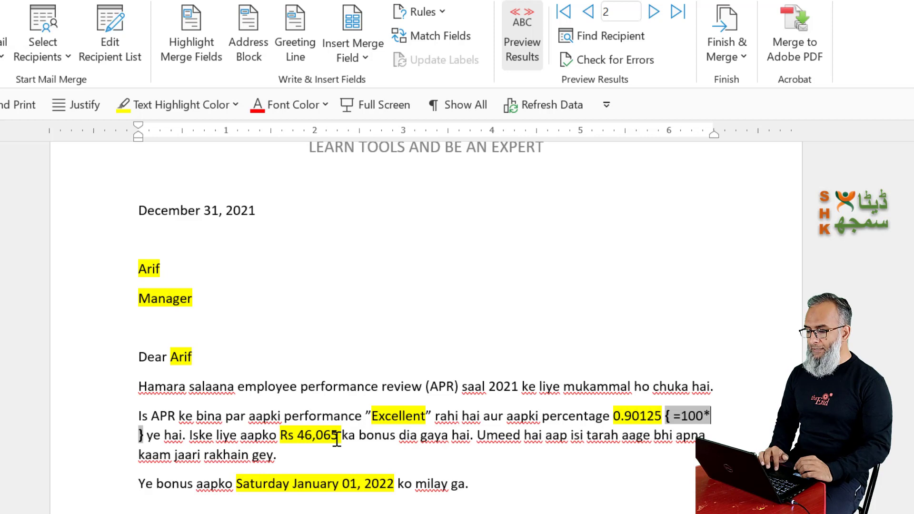
pyautogui.click(370, 62)
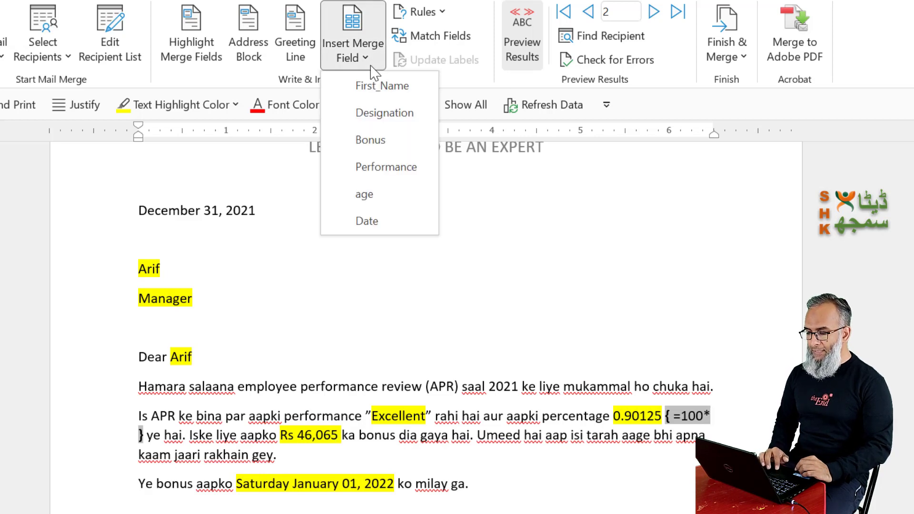
pyautogui.click(389, 200)
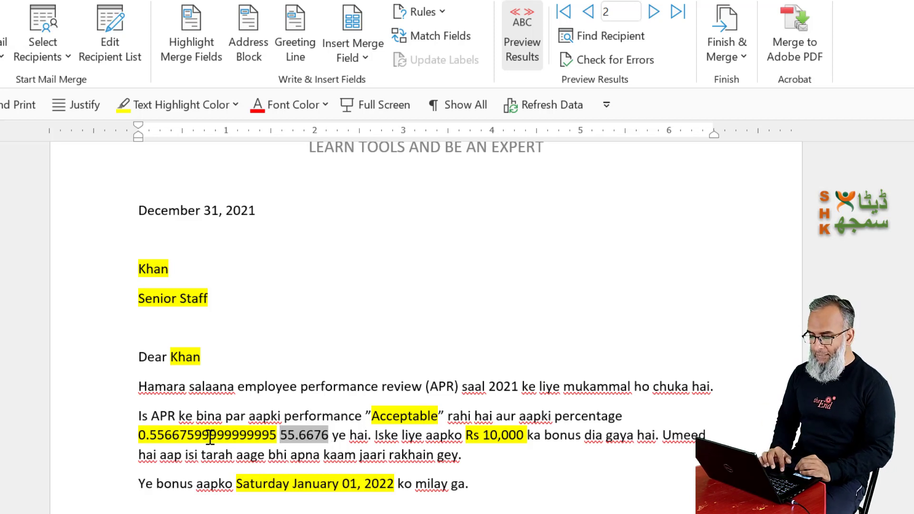
# Step: Preview the third through fifth records to compare the raw percentage with the formula field's result
pyautogui.click(187, 435)
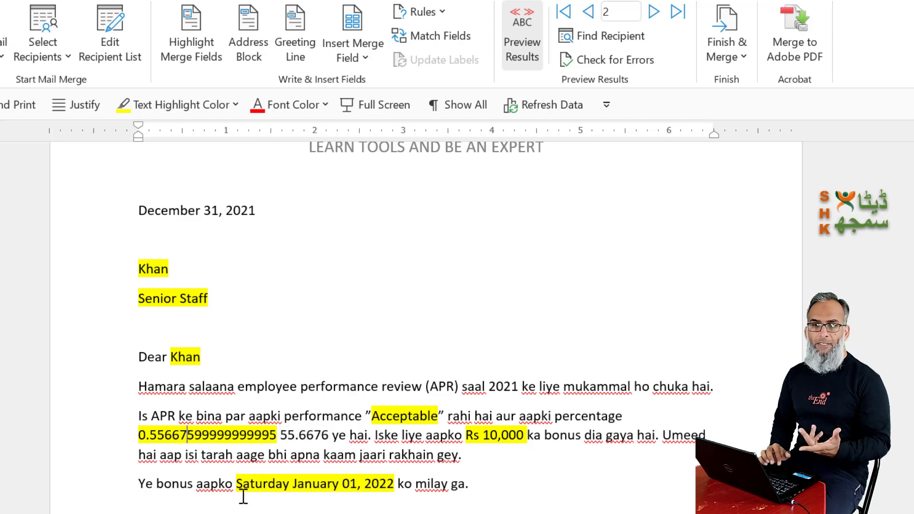
pyautogui.click(657, 13)
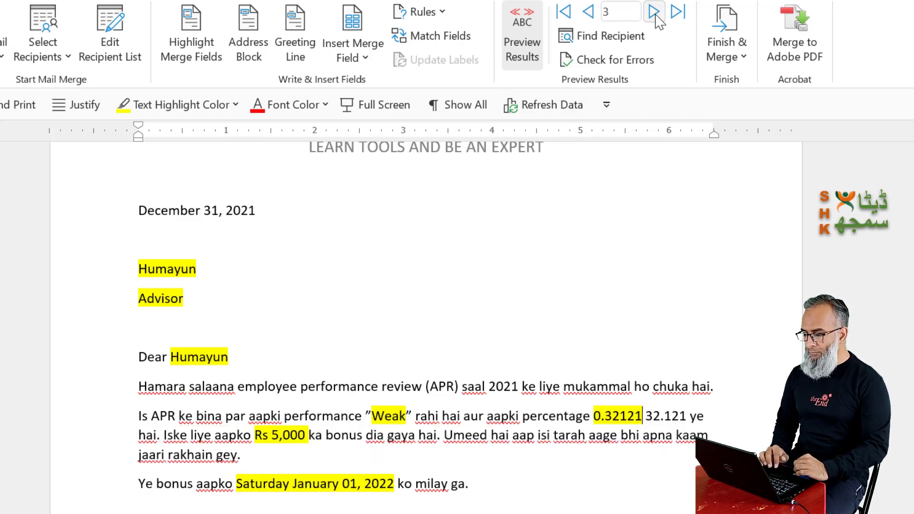
pyautogui.click(656, 13)
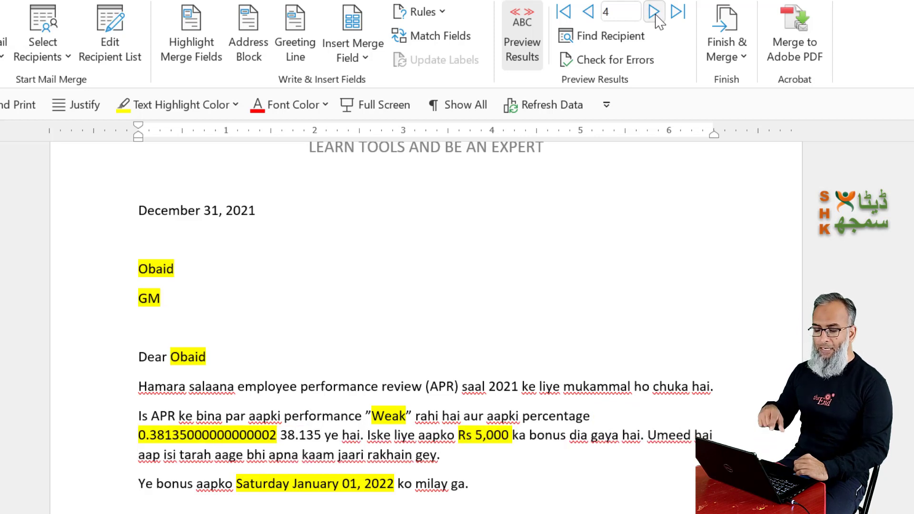
pyautogui.click(656, 13)
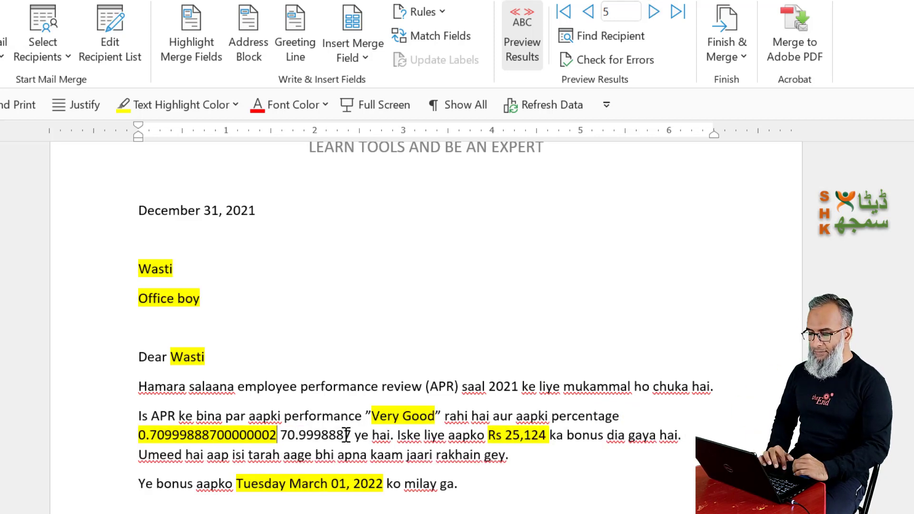
# Step: Delete the original highlighted percentage merge field in front of the formula field
pyautogui.click(315, 436)
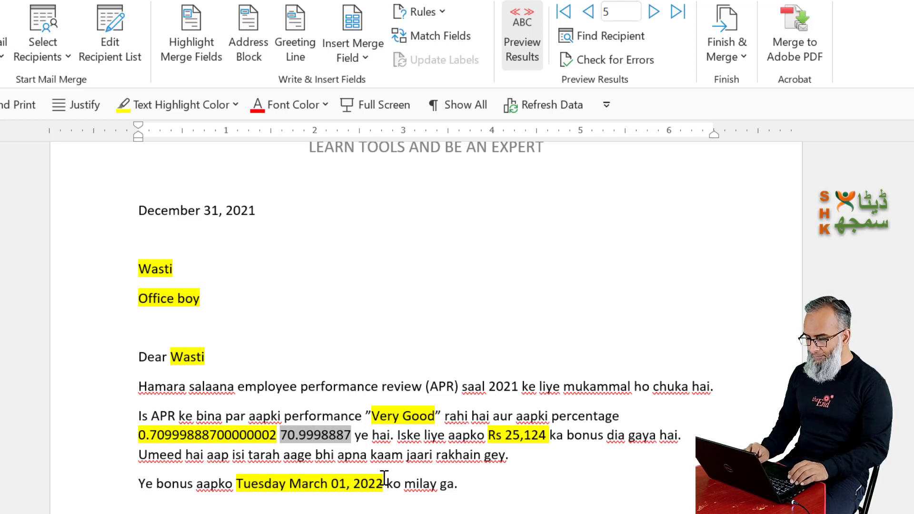
pyautogui.press('Left')
pyautogui.press('Left')
pyautogui.press('Left')
pyautogui.press('Left')
pyautogui.press('Left')
pyautogui.press('Left')
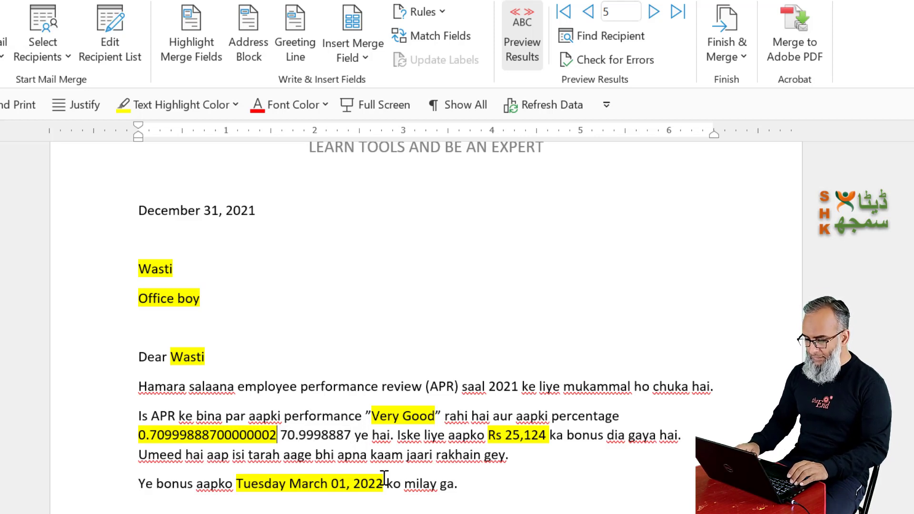
pyautogui.press('BackSpace')
pyautogui.press('BackSpace')
pyautogui.press('BackSpace')
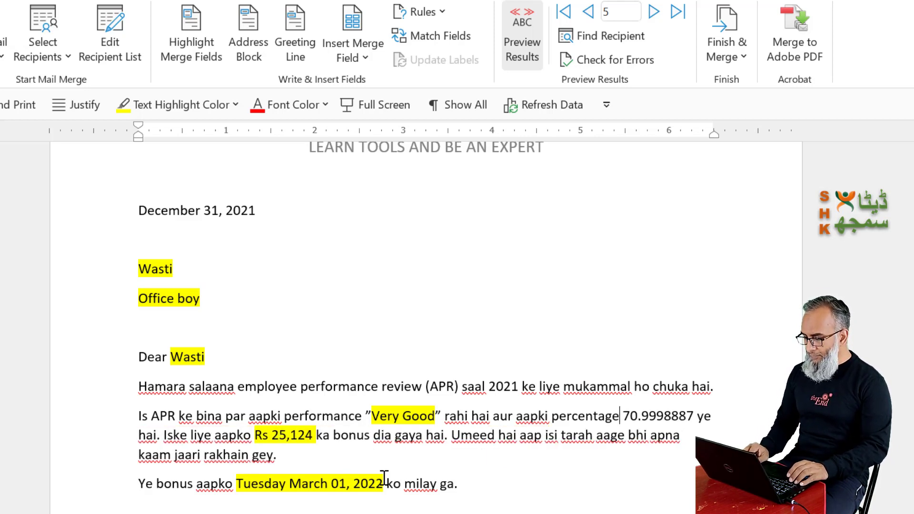
pyautogui.press('Right')
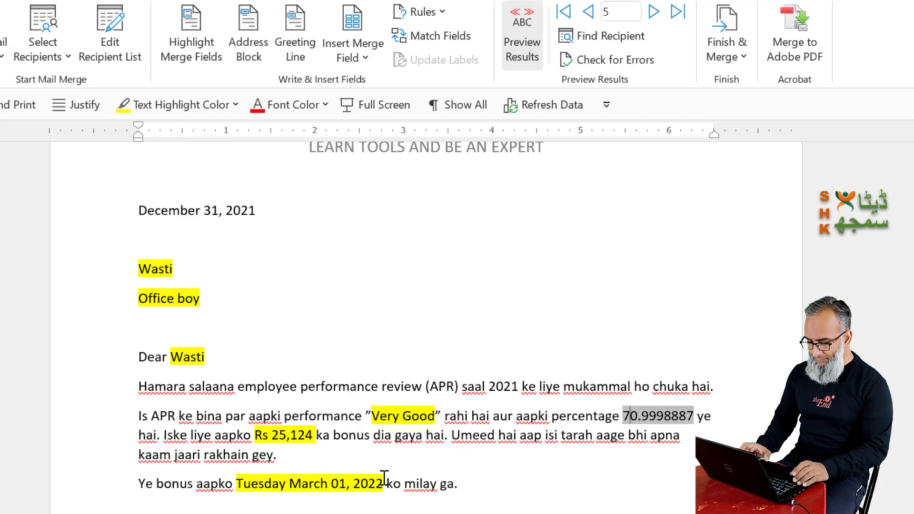
# Step: Append the numeric switch \# "0.00%" to the percentage formula field's code and toggle back to its result
pyautogui.hotkey('shift', 'F9')
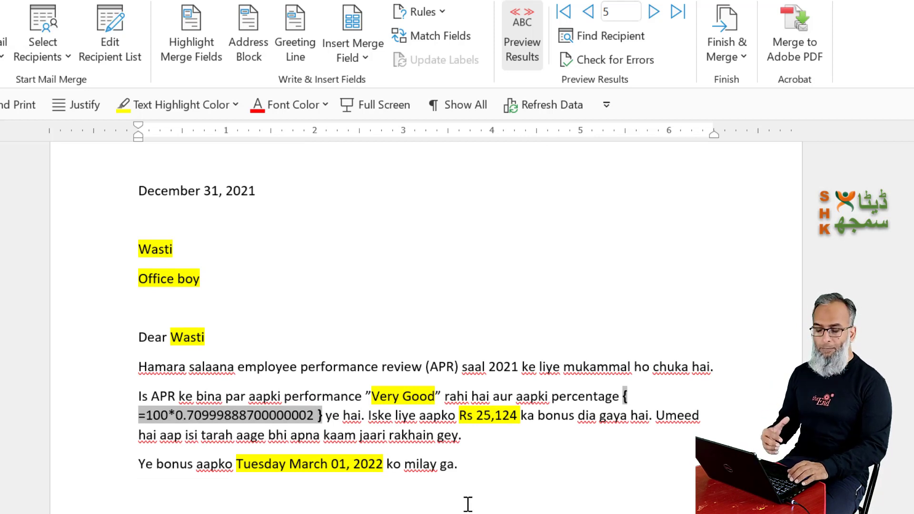
pyautogui.write('\\')
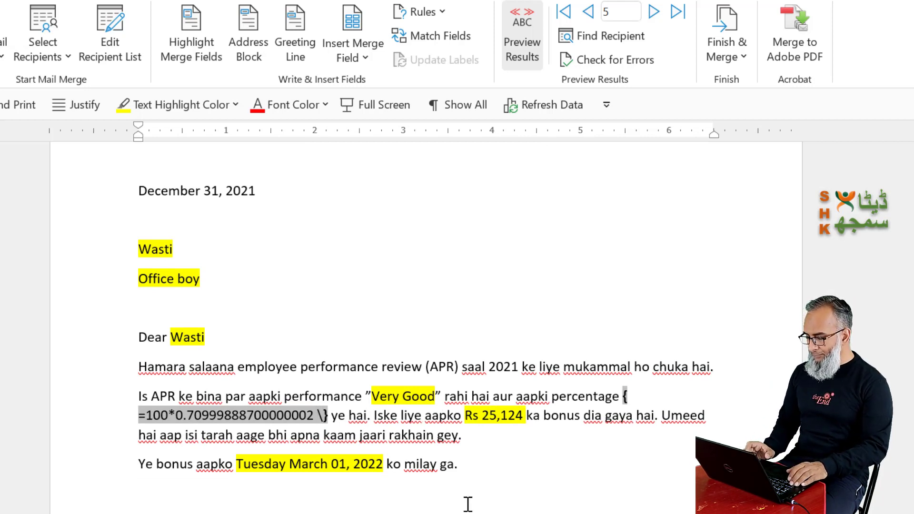
pyautogui.write('#')
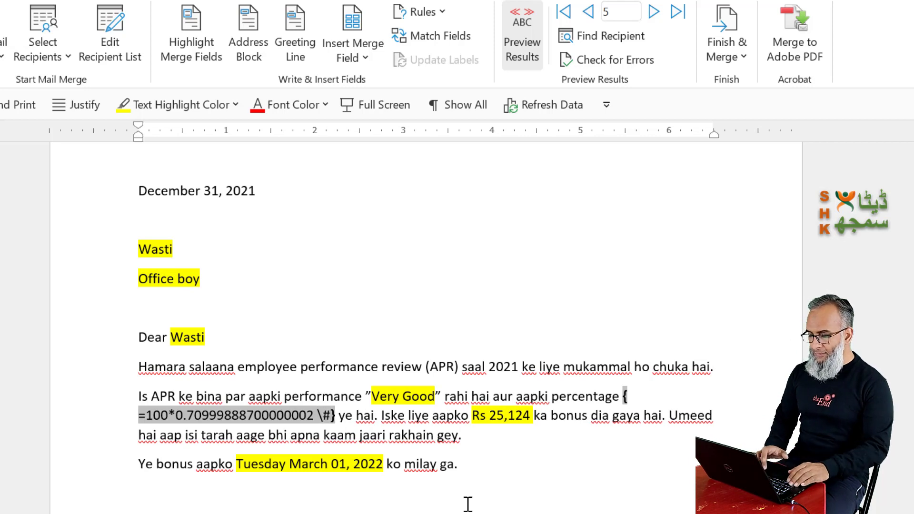
pyautogui.write(' "')
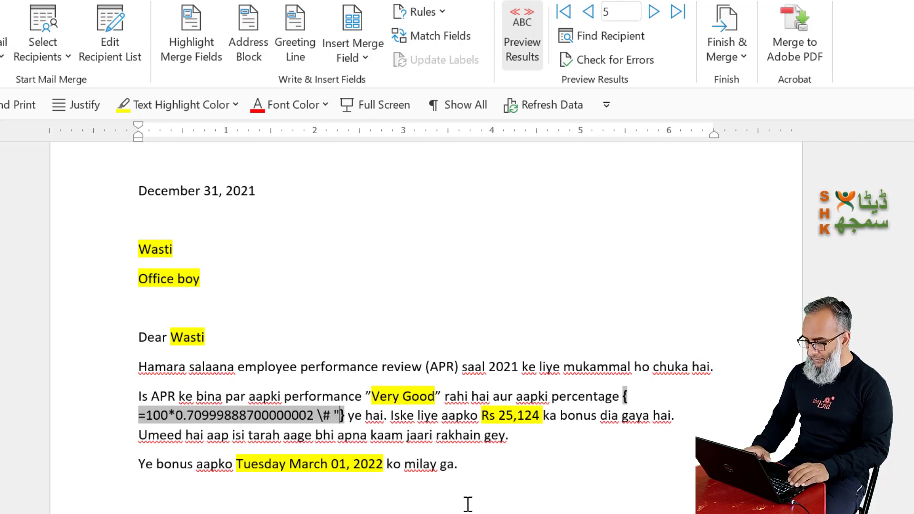
pyautogui.write('0.00%')
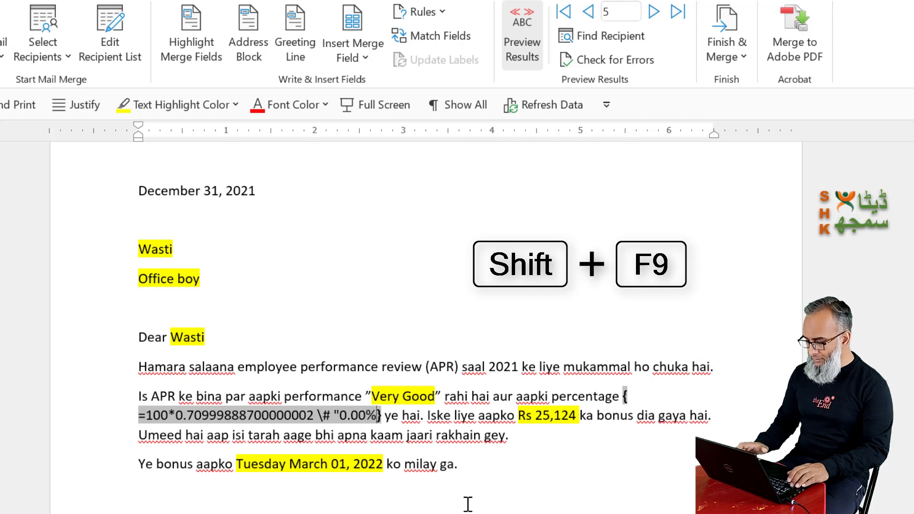
pyautogui.write('"')
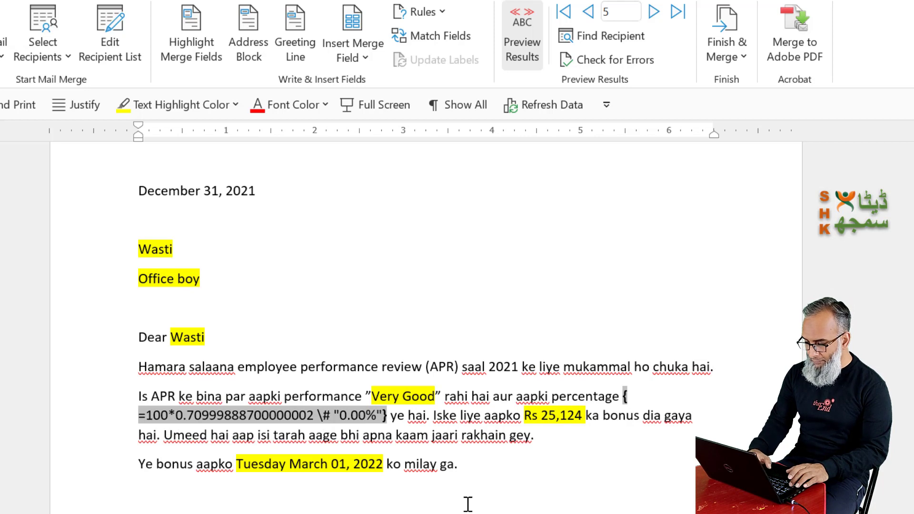
pyautogui.press('F9')
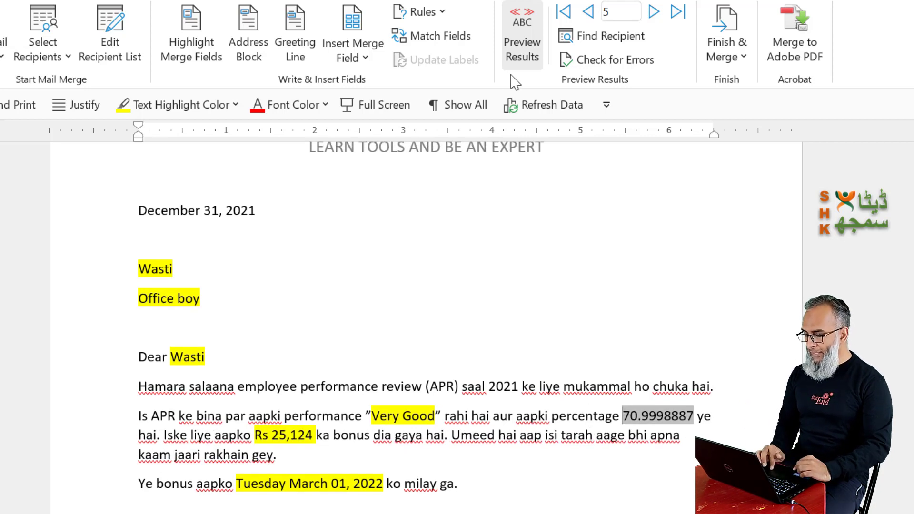
# Step: Preview the merged letters back to the first record and forward to the seventh to check the percentage format
pyautogui.click(588, 13)
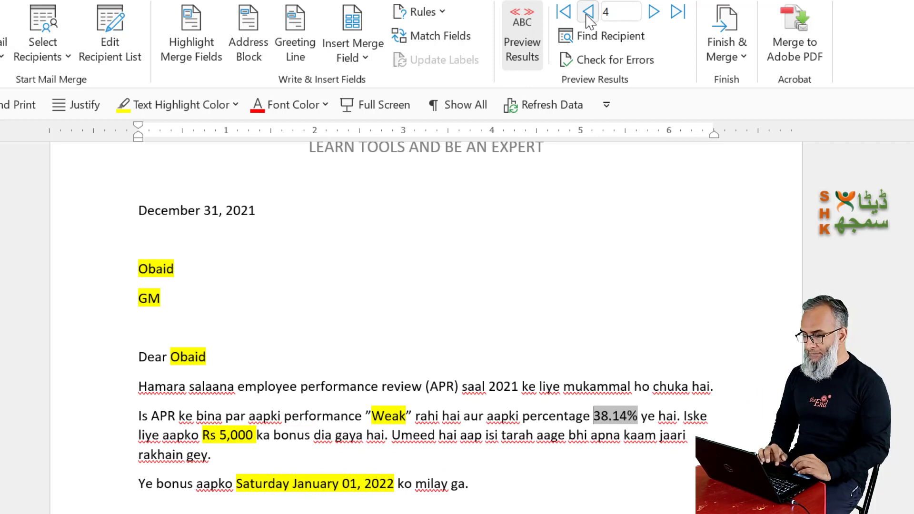
pyautogui.click(588, 14)
pyautogui.click(588, 13)
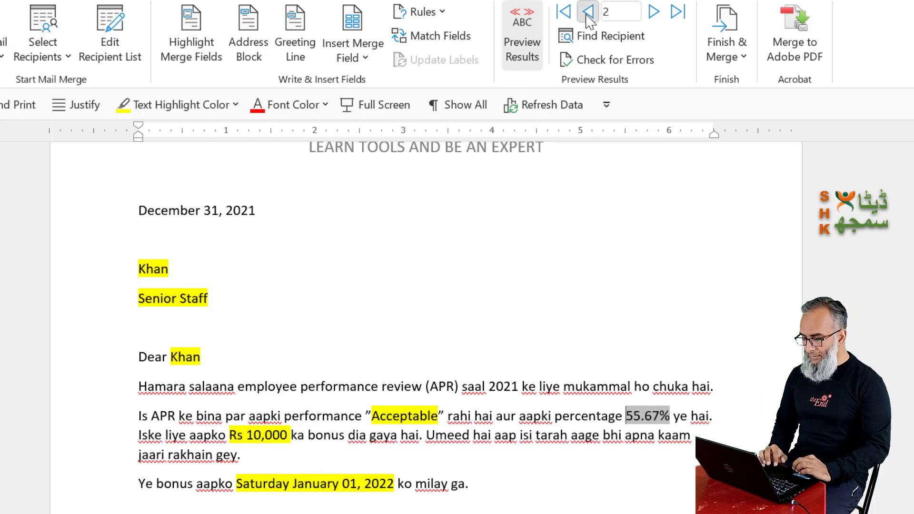
pyautogui.click(588, 14)
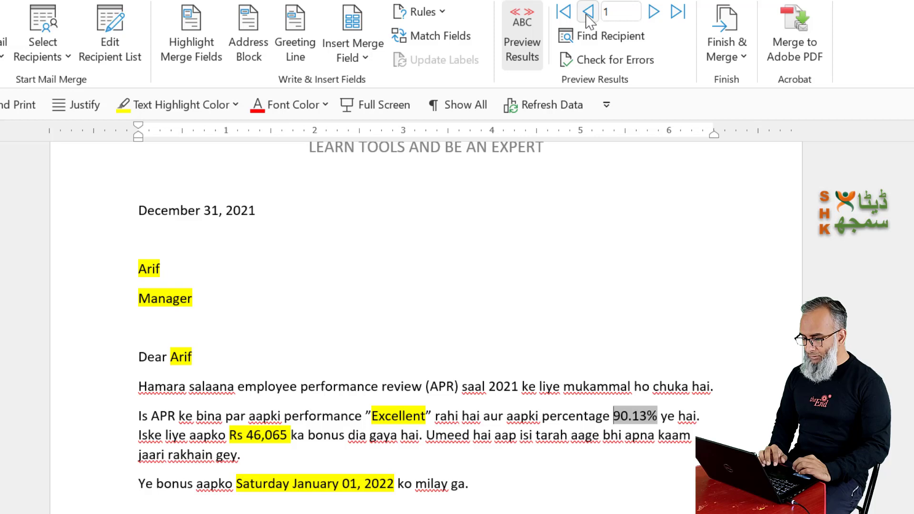
pyautogui.click(652, 13)
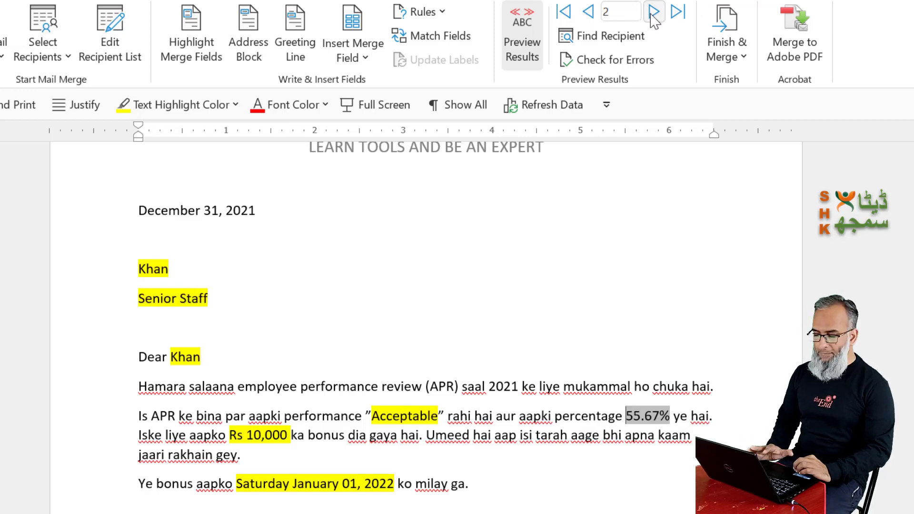
pyautogui.click(653, 14)
pyautogui.click(653, 13)
pyautogui.click(653, 13)
pyautogui.click(653, 13)
pyautogui.click(653, 13)
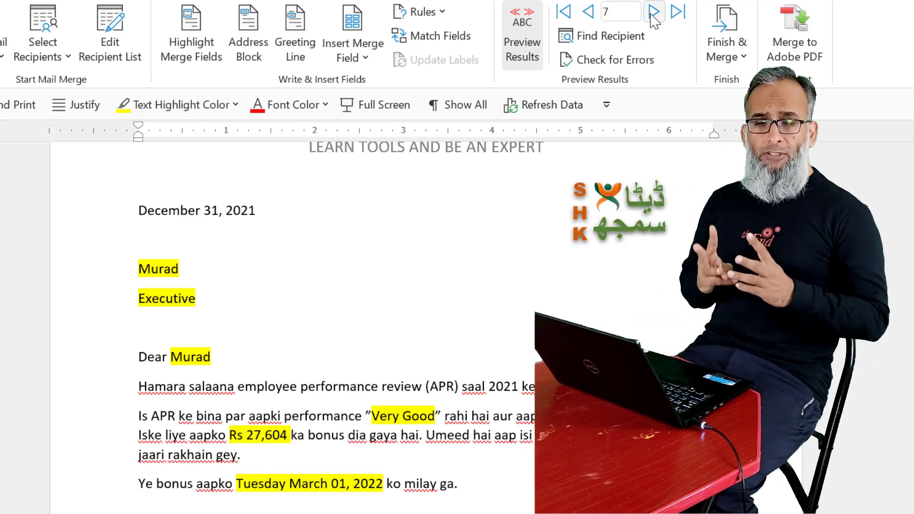